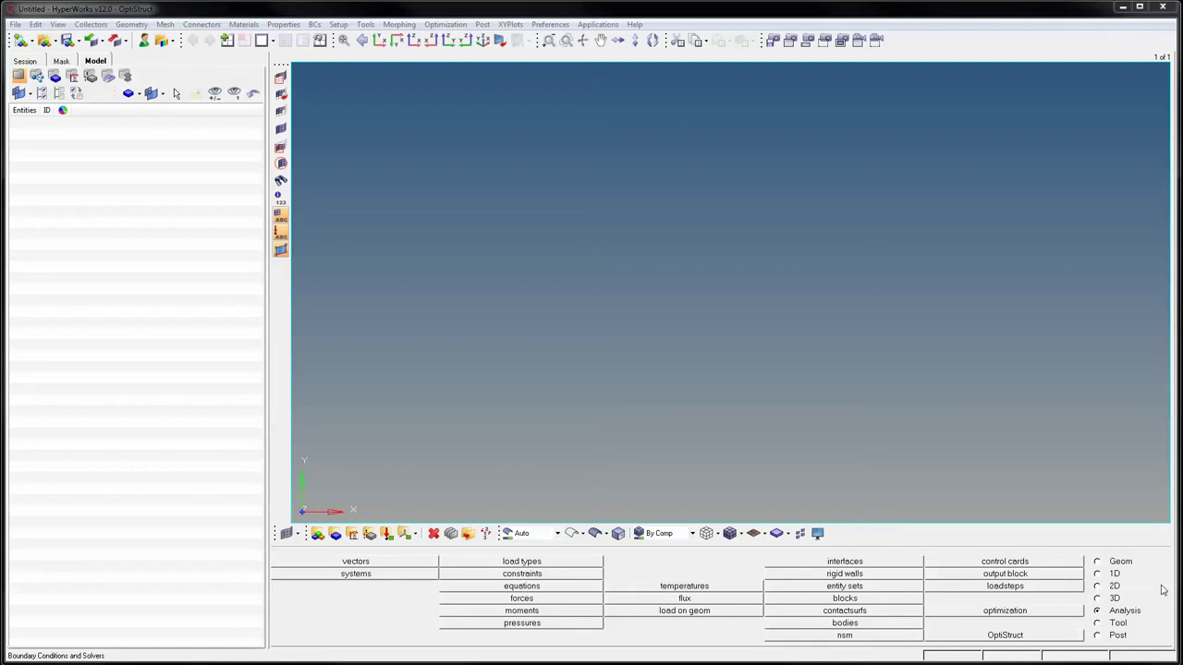
# Create a geometry node at the origin with coordinates x 0, y 0, z 0
pyautogui.click(1098, 563)
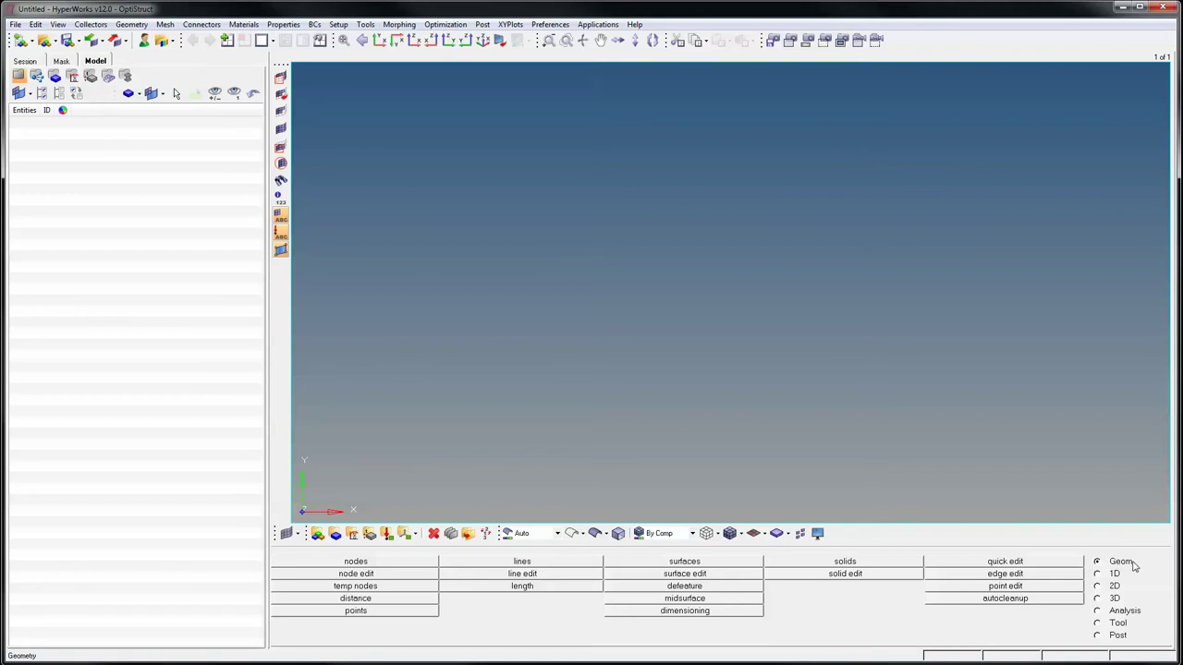
pyautogui.click(385, 561)
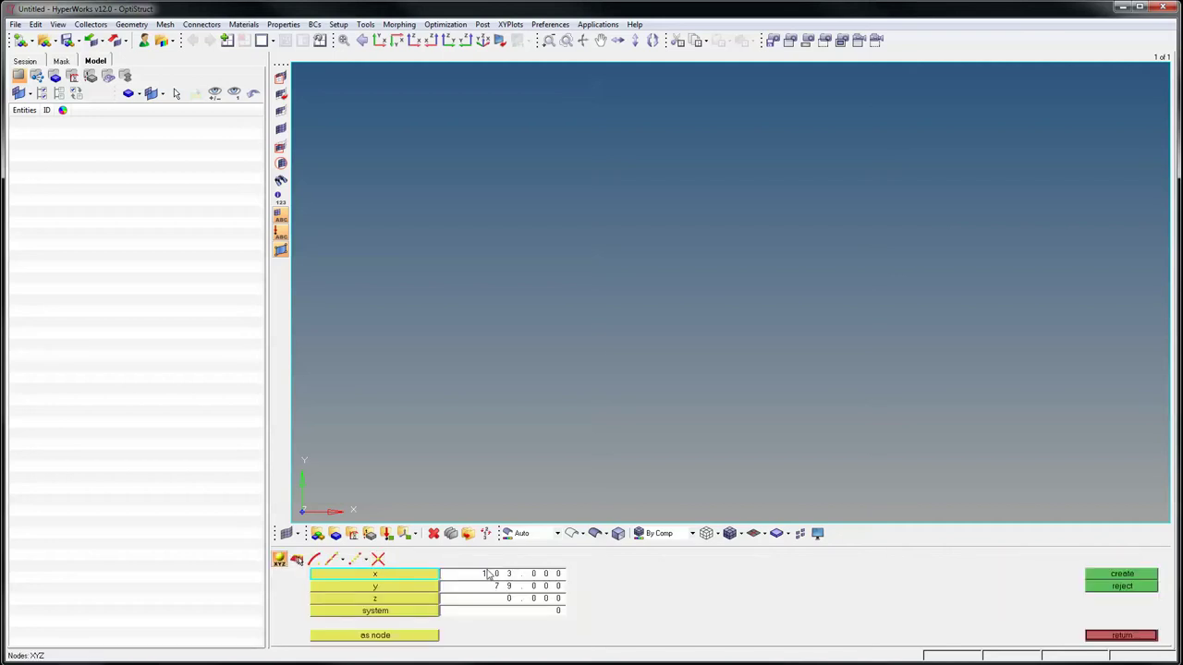
pyautogui.click(489, 575)
pyautogui.write('0')
pyautogui.press('Tab')
pyautogui.write('0')
pyautogui.press('Tab')
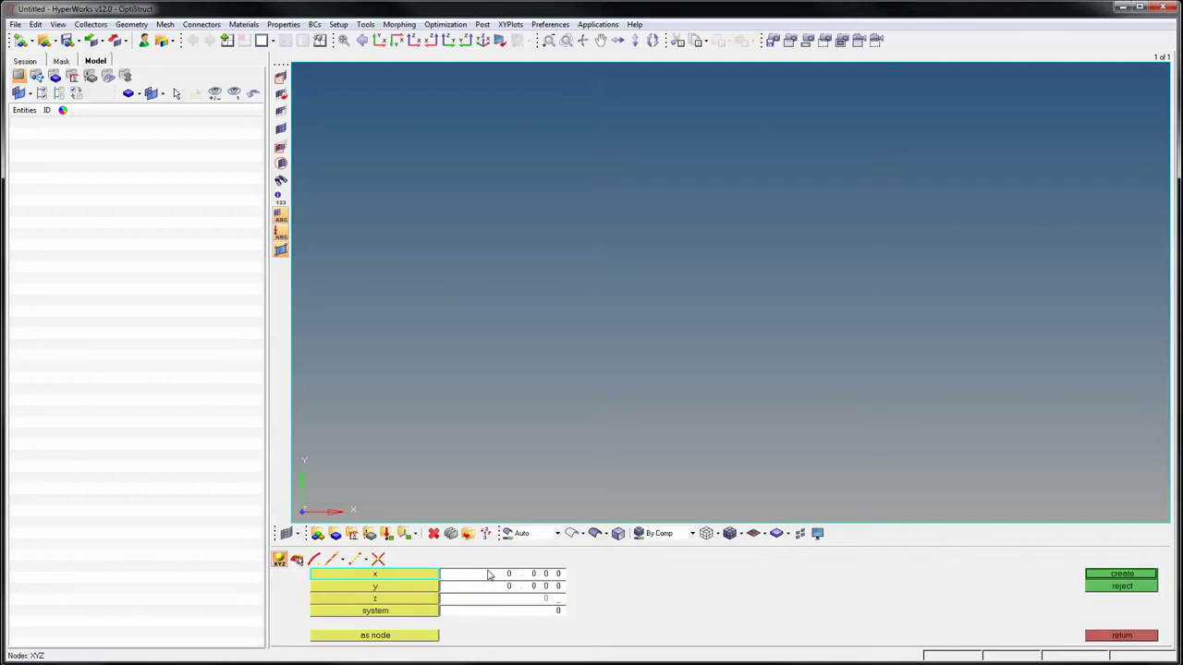
pyautogui.click(1105, 575)
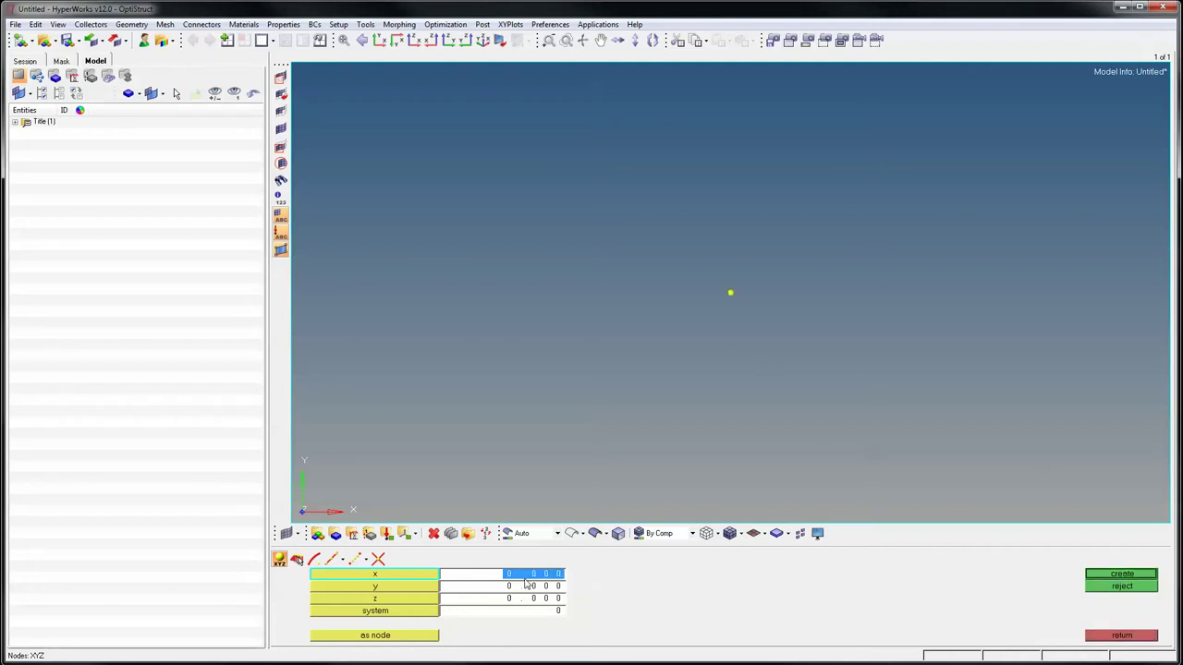
# Create two more nodes at (10, 0, 0) and (10, 10, 0)
pyautogui.write('10')
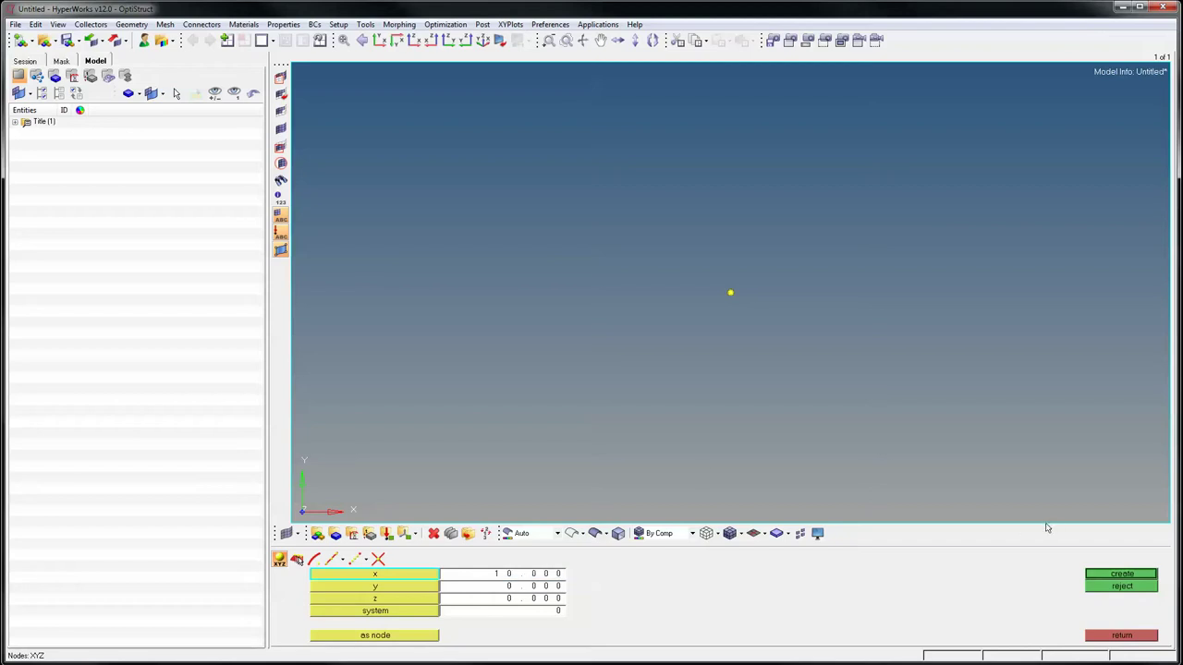
pyautogui.click(1102, 574)
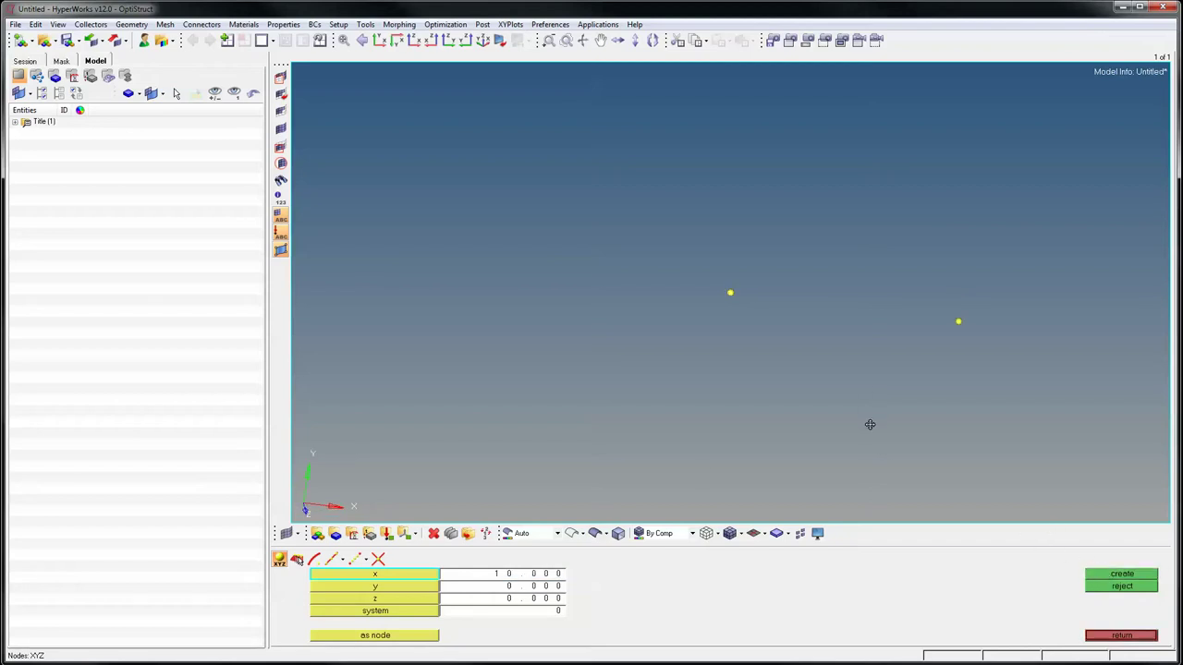
pyautogui.click(535, 587)
pyautogui.write('10')
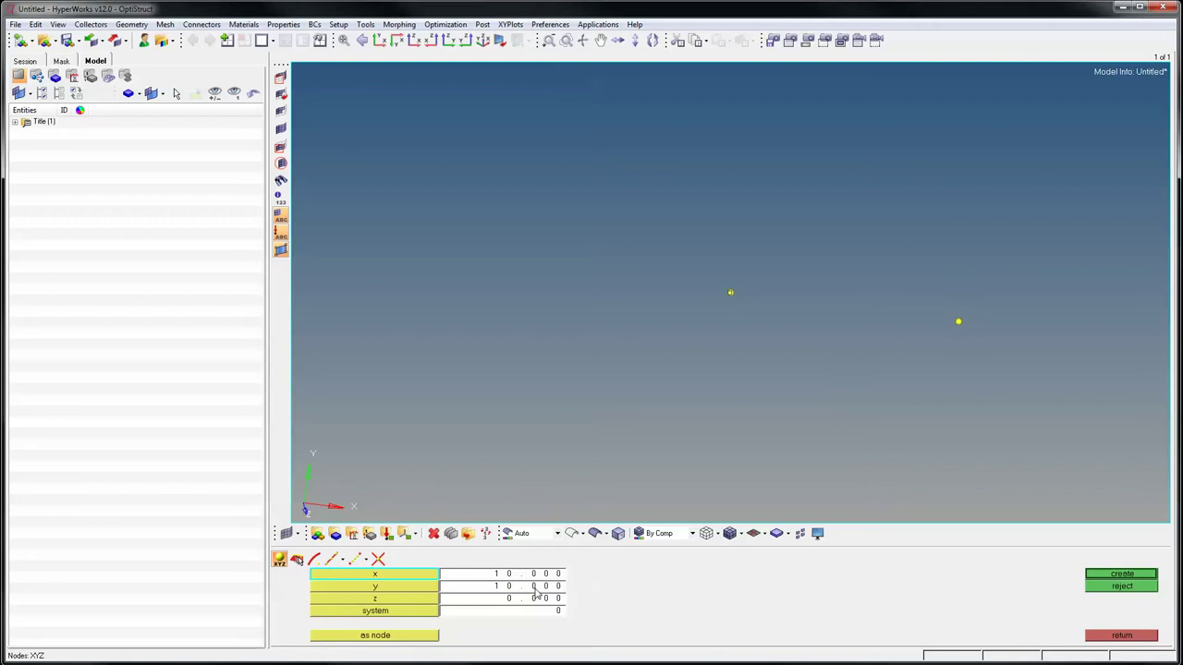
pyautogui.click(1099, 576)
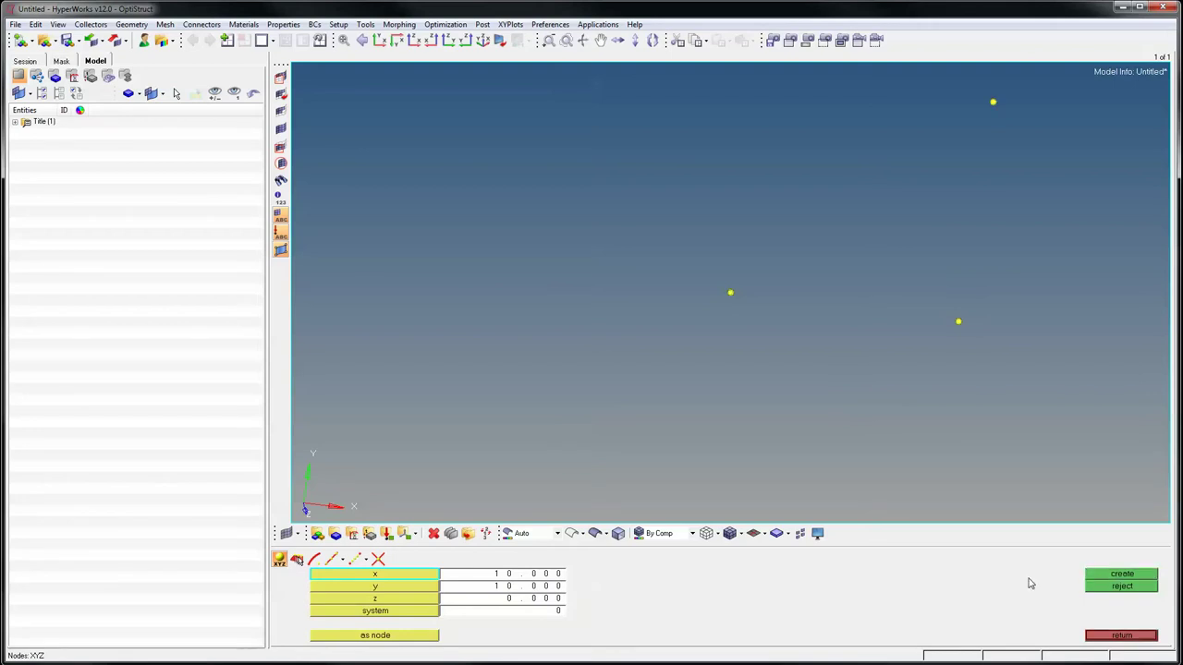
# Create the fourth corner node at (0, 10, 0) and finish node creation
pyautogui.click(526, 574)
pyautogui.write('0')
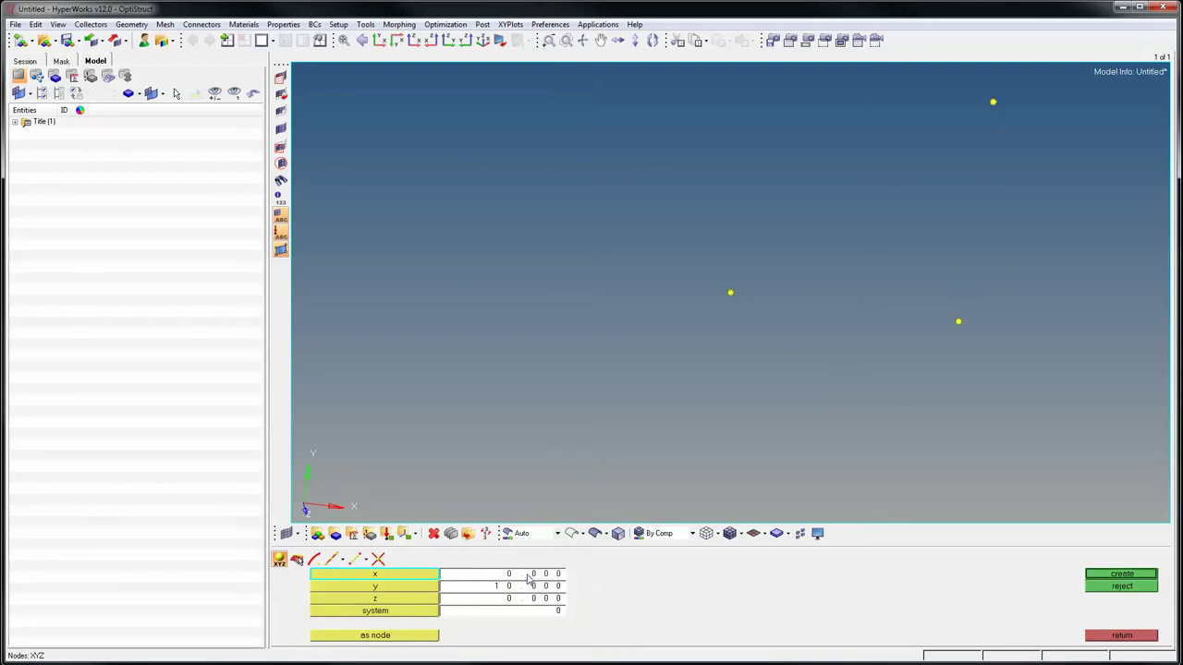
pyautogui.click(1134, 573)
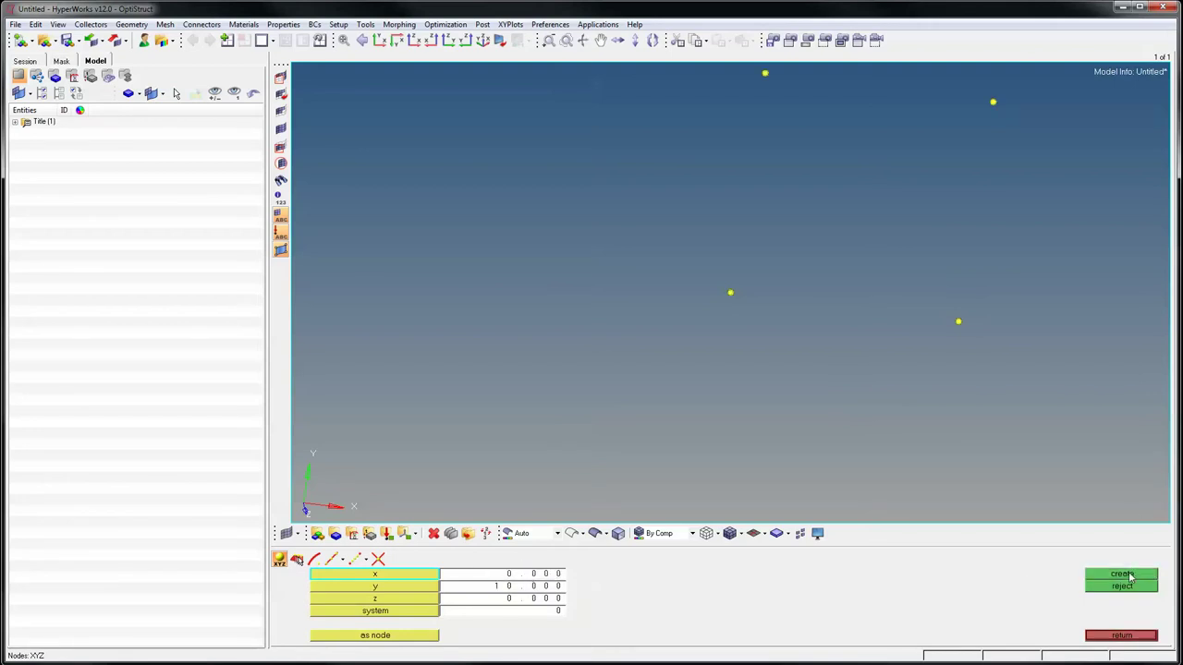
pyautogui.click(1122, 636)
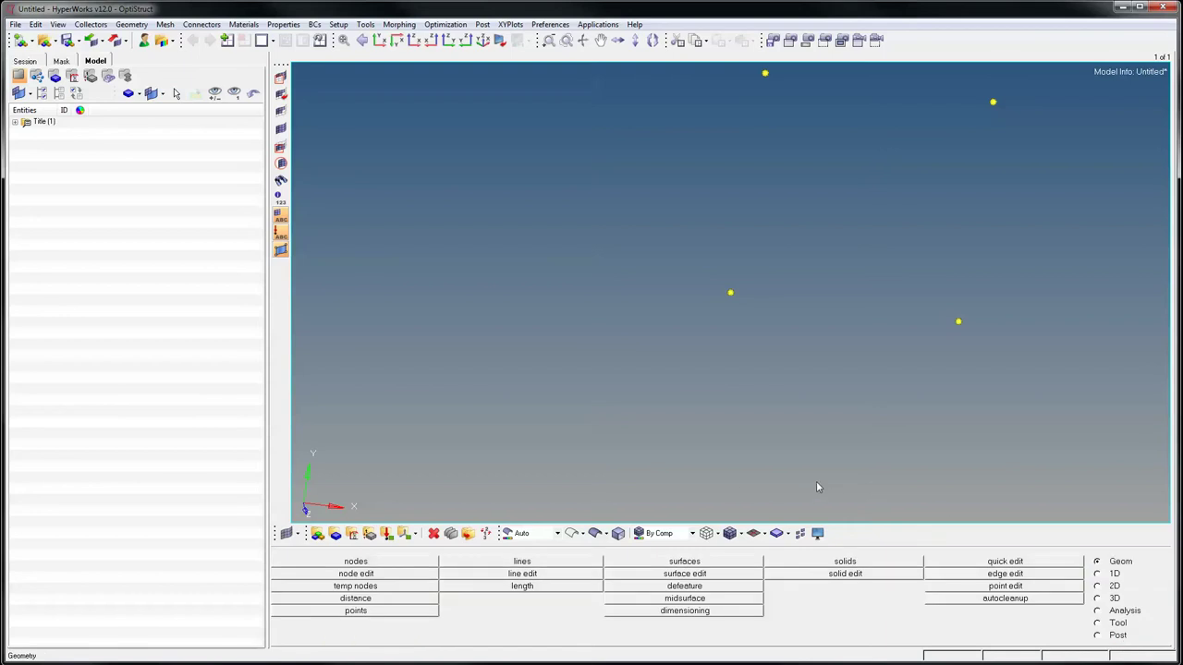
# Create an open linear line through the nodes (0, 0, 0), (10, 0, 0), (10, 10, 0) and (0, 10, 0), in that order
pyautogui.click(523, 562)
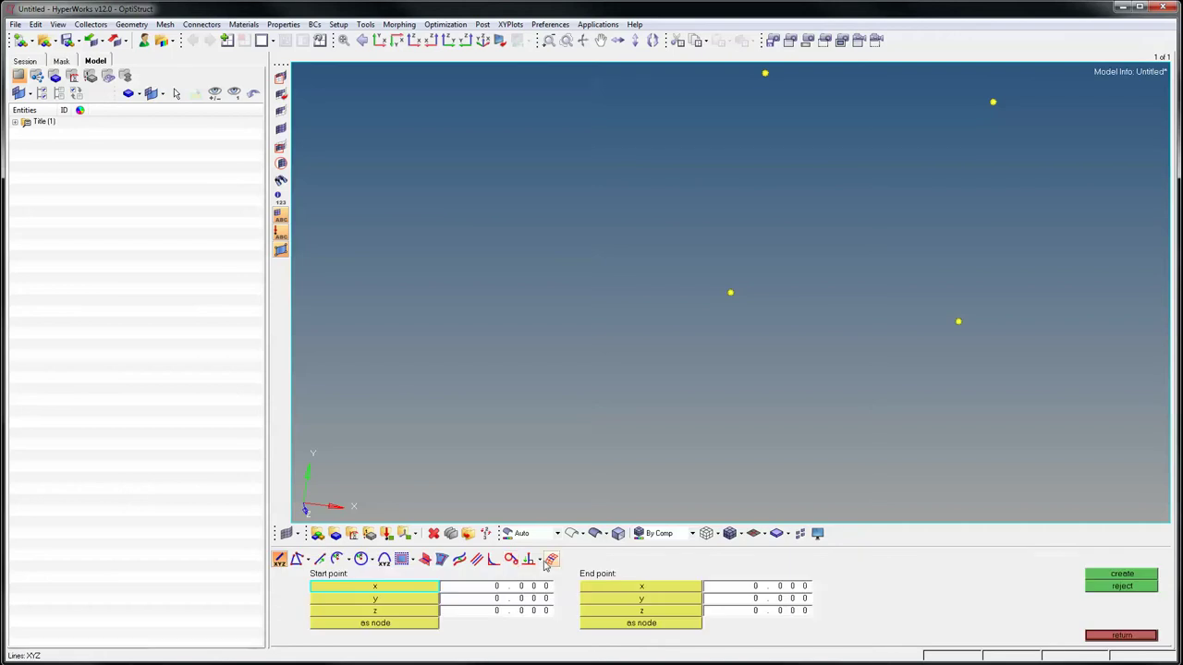
pyautogui.click(296, 559)
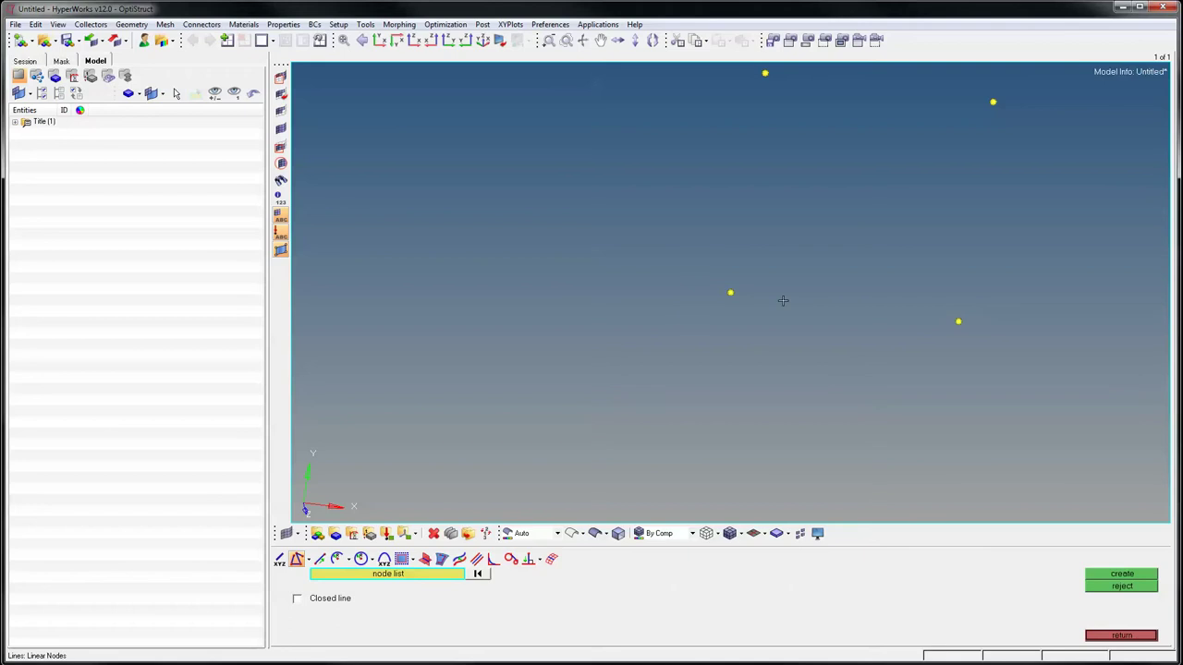
pyautogui.click(730, 294)
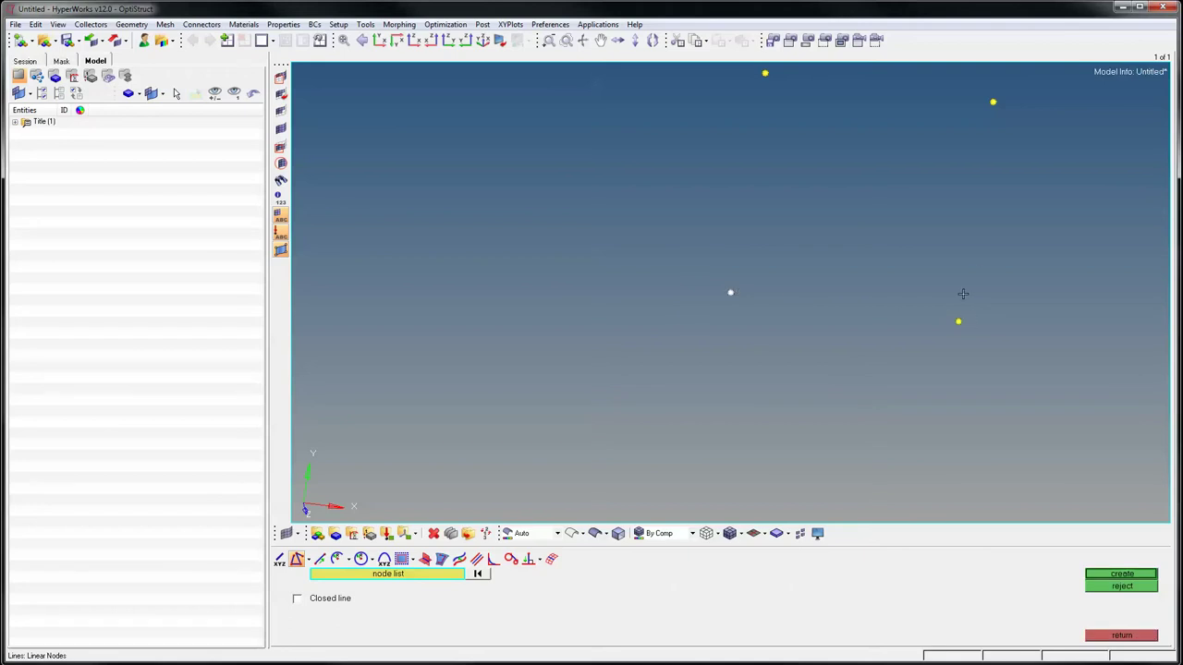
pyautogui.keyDown('shift'); pyautogui.moveTo(1044, 83); pyautogui.dragTo(684, 365); pyautogui.keyUp('shift')
pyautogui.keyDown('ctrl'); pyautogui.moveTo(766, 217); pyautogui.dragTo(669, 299, button='right'); pyautogui.keyUp('ctrl')
pyautogui.keyDown('shift'); pyautogui.moveTo(713, 153); pyautogui.dragTo(599, 242); pyautogui.keyUp('shift')
pyautogui.click(1122, 575)
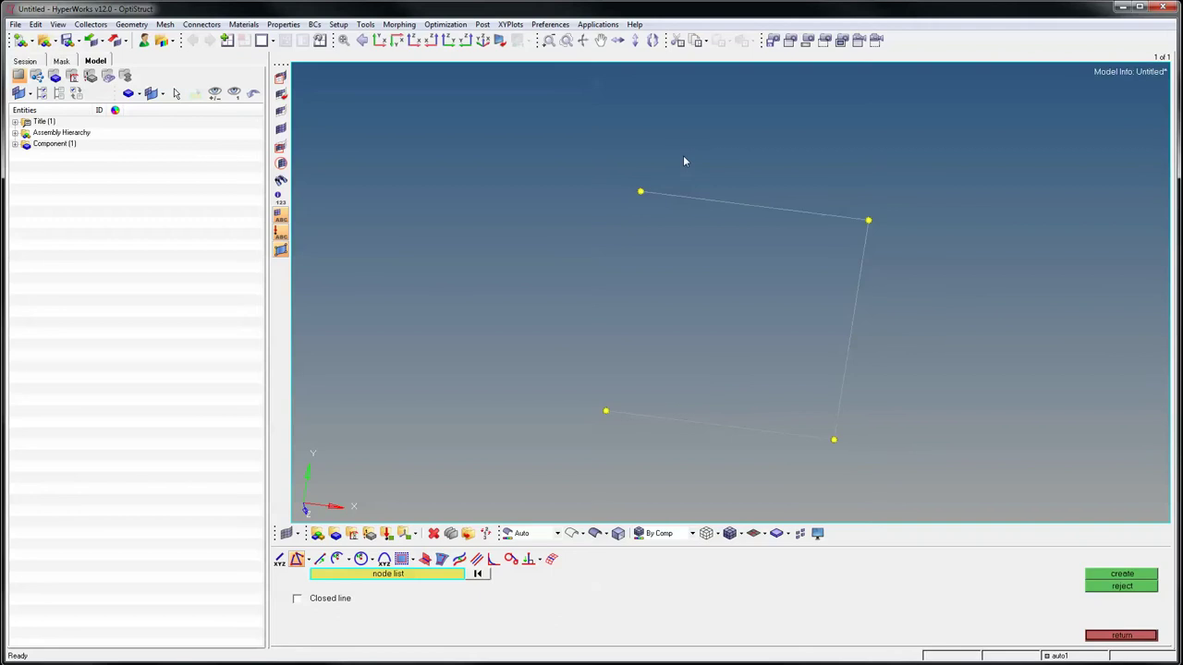
# Close the square with a linear line between the nodes (0, 10, 0) and (0, 0, 0), and finish line creation
pyautogui.rightClick(641, 192)
pyautogui.rightClick(605, 411)
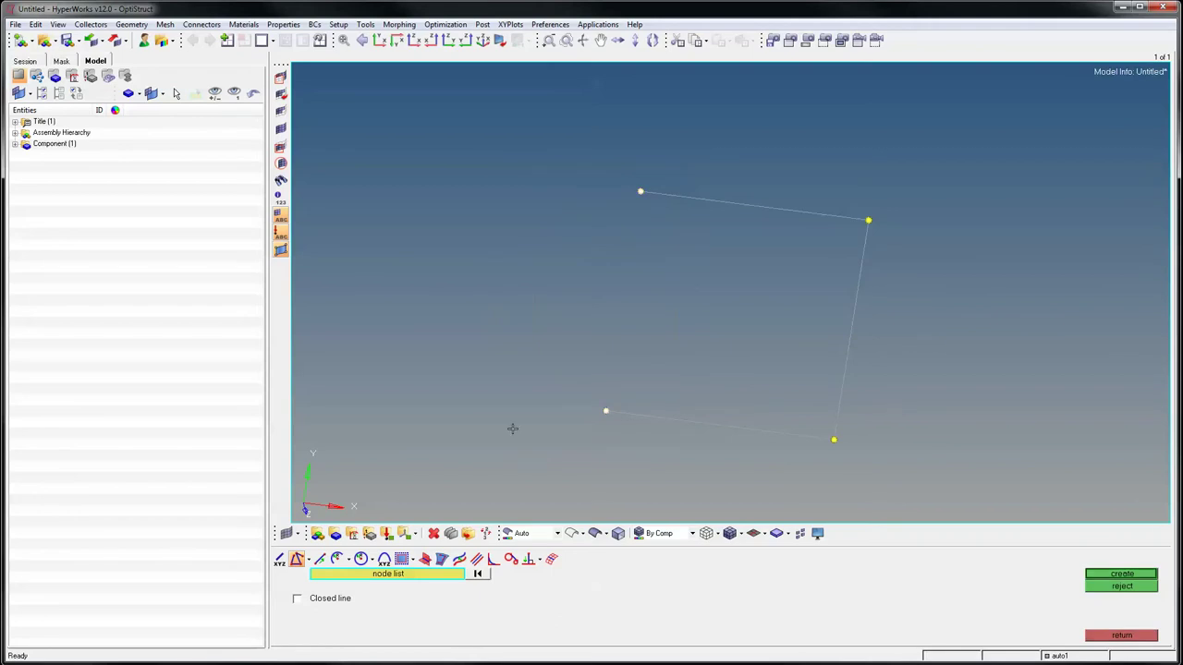
pyautogui.click(1129, 575)
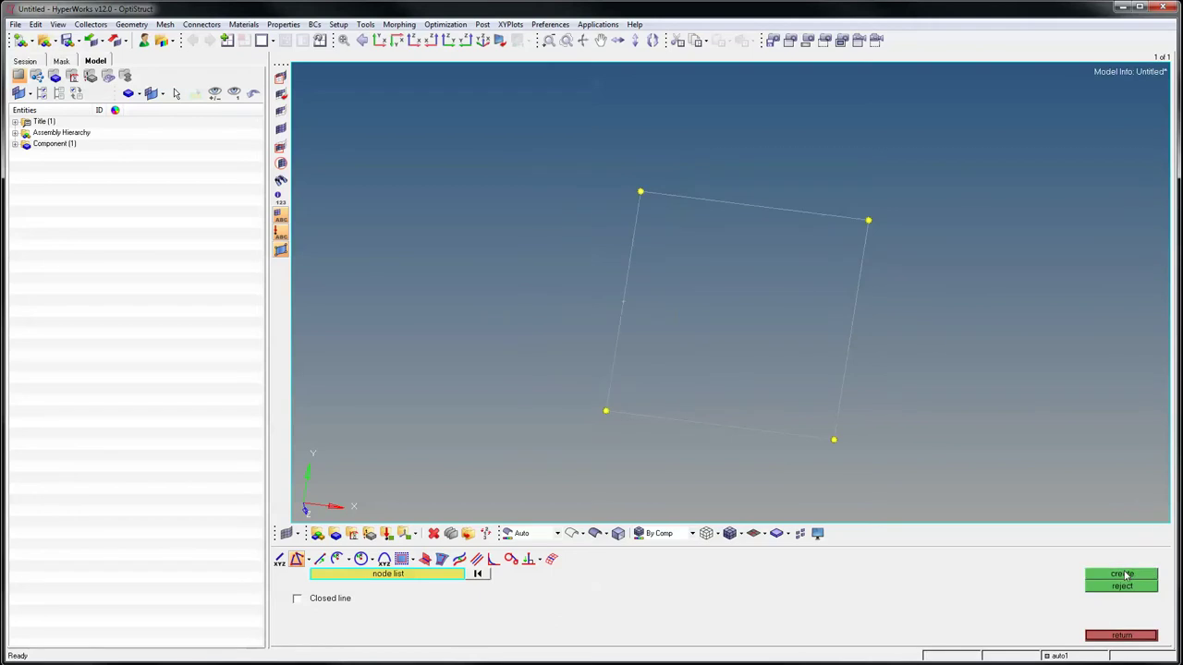
pyautogui.click(1105, 636)
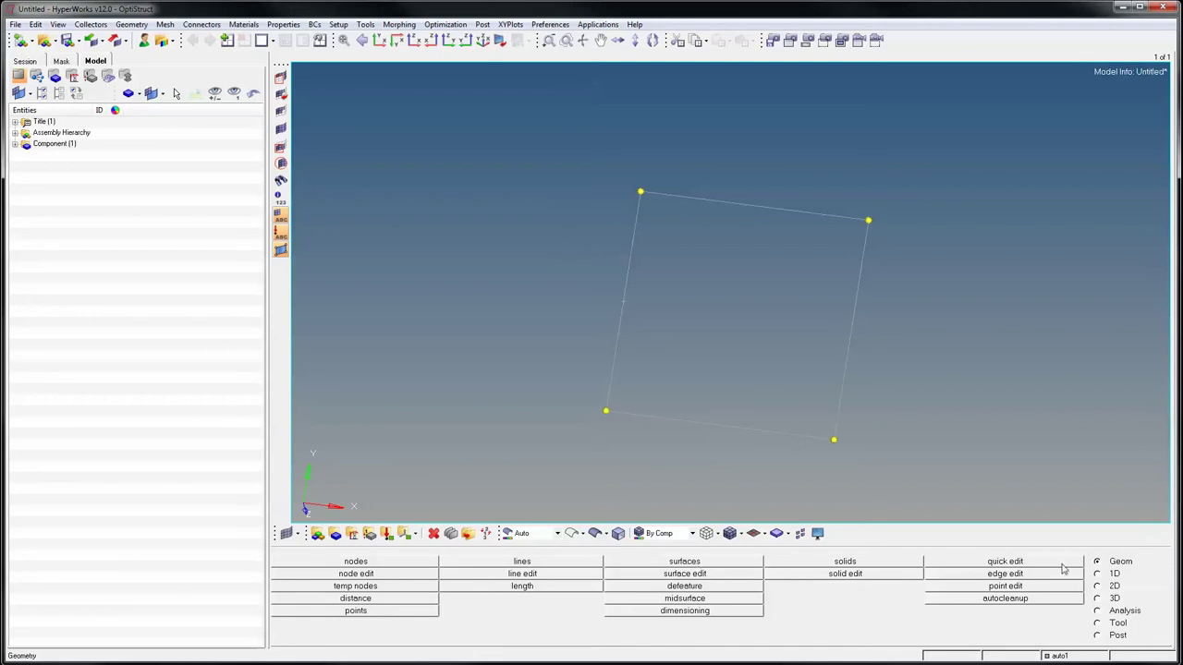
# Create a Spline/Filler surface from the square's boundary lines, with Auto create and Keep tangency turned off
pyautogui.click(723, 563)
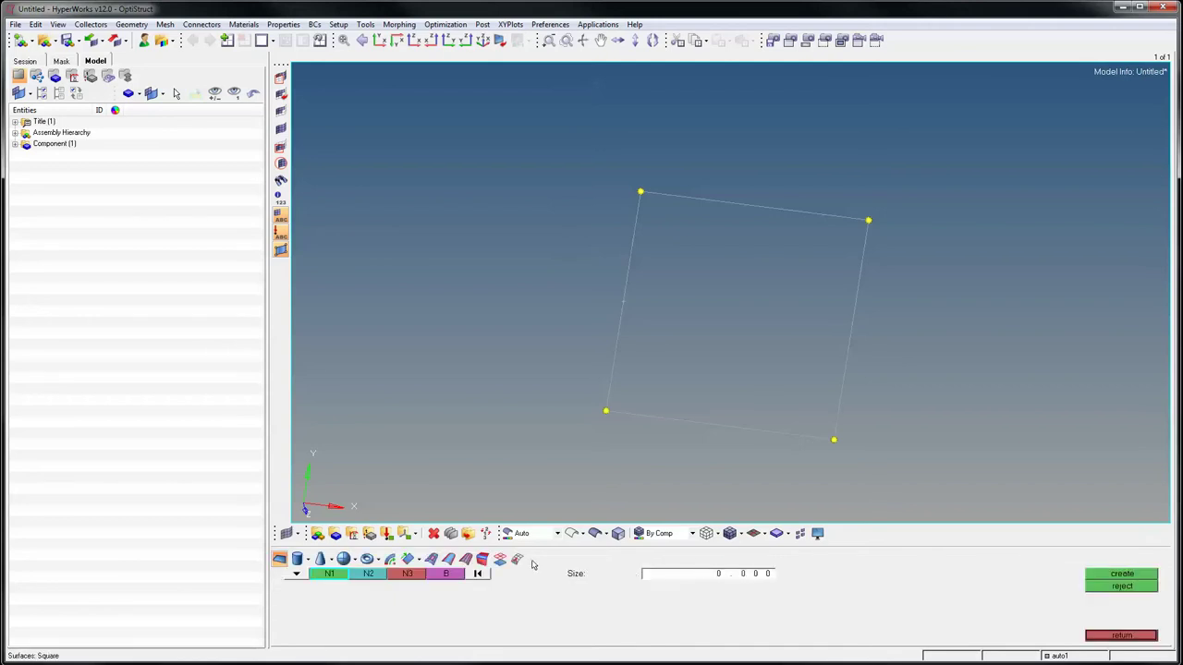
pyautogui.click(431, 560)
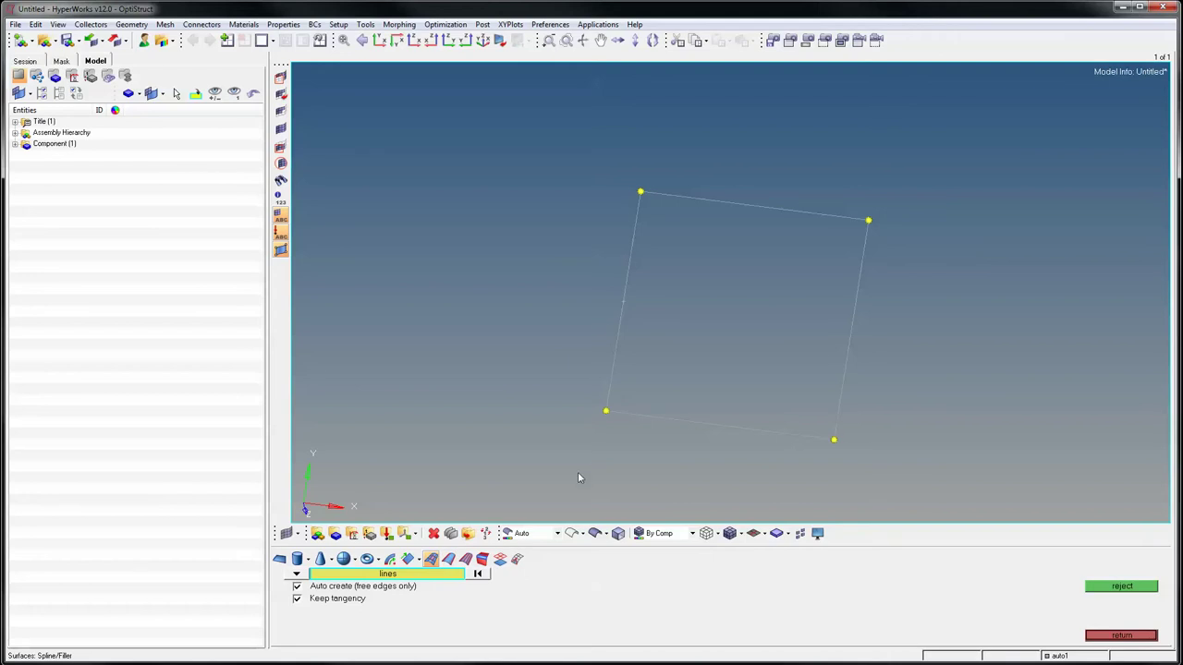
pyautogui.click(619, 336)
pyautogui.keyDown('ctrl'); pyautogui.moveTo(609, 302); pyautogui.dragTo(656, 301); pyautogui.keyUp('ctrl')
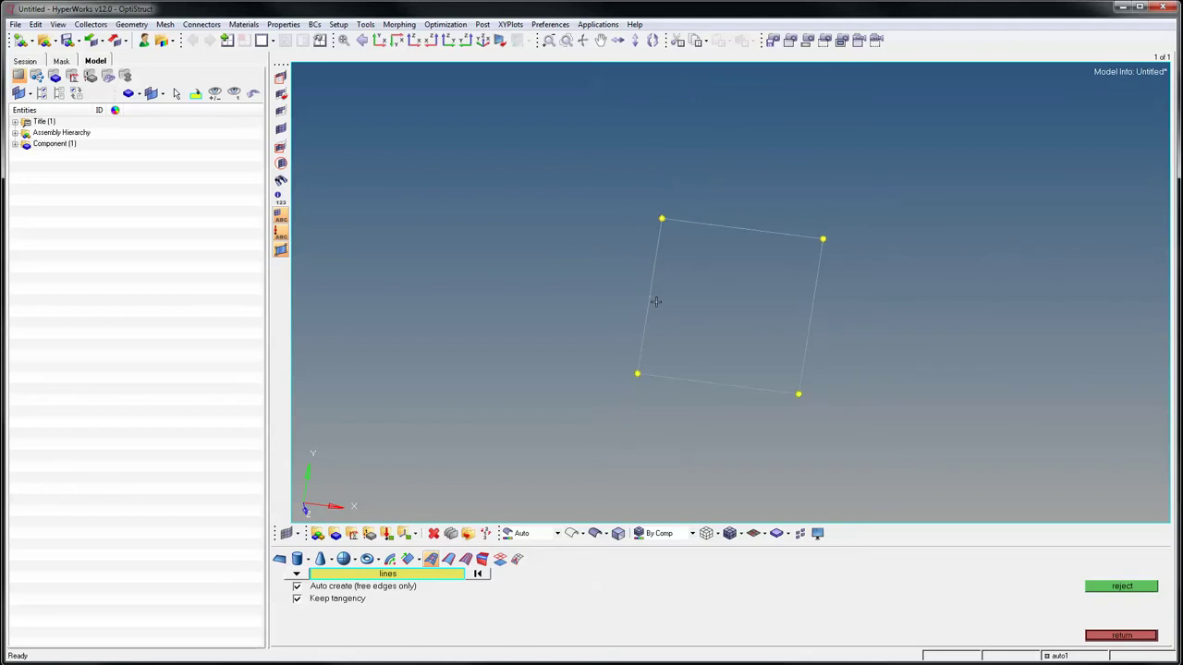
pyautogui.click(332, 587)
pyautogui.click(338, 599)
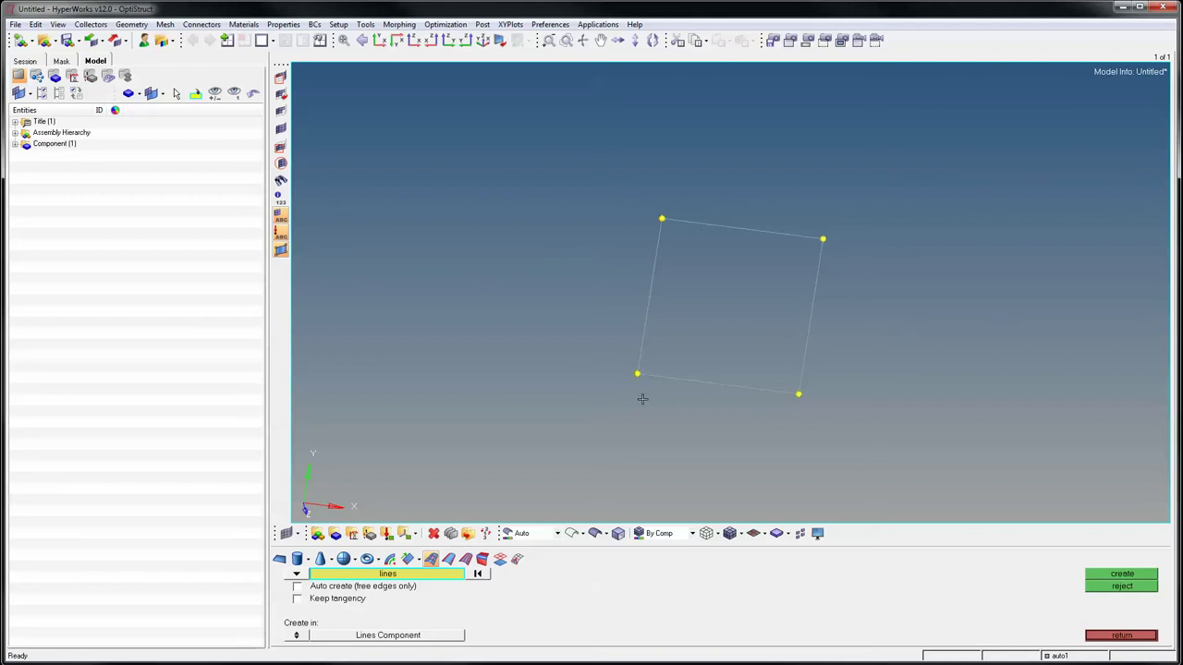
pyautogui.click(805, 238)
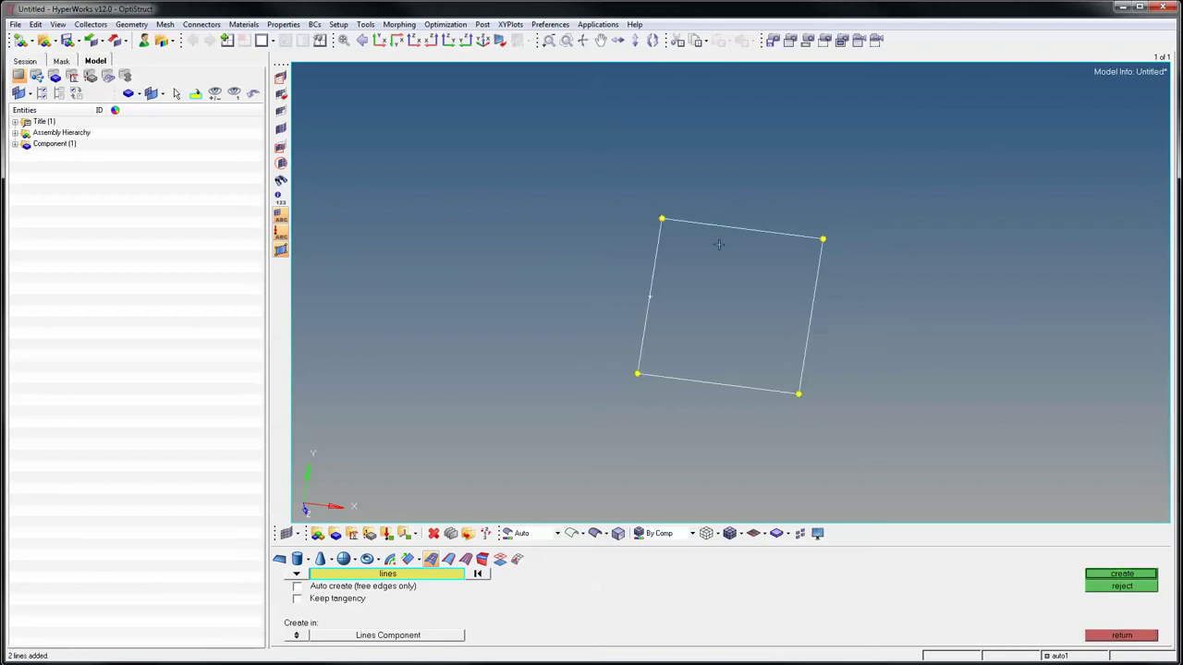
pyautogui.click(1130, 579)
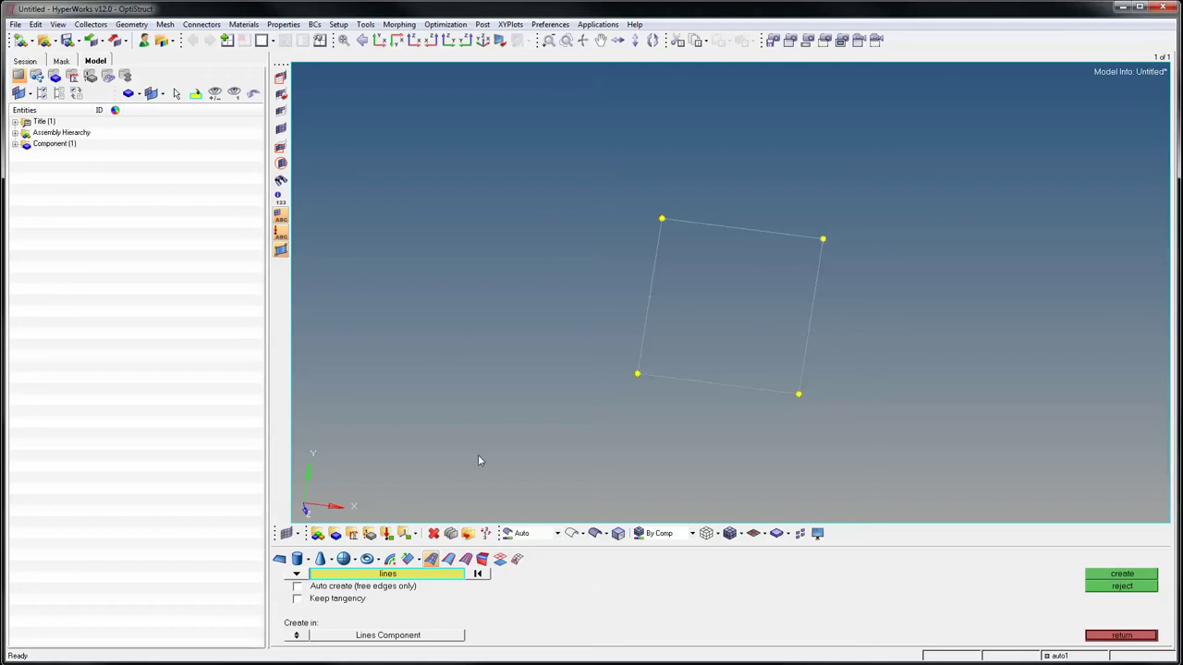
# Toggle the geometry display between wireframe and shaded, leaving the square surface shaded
pyautogui.click(596, 534)
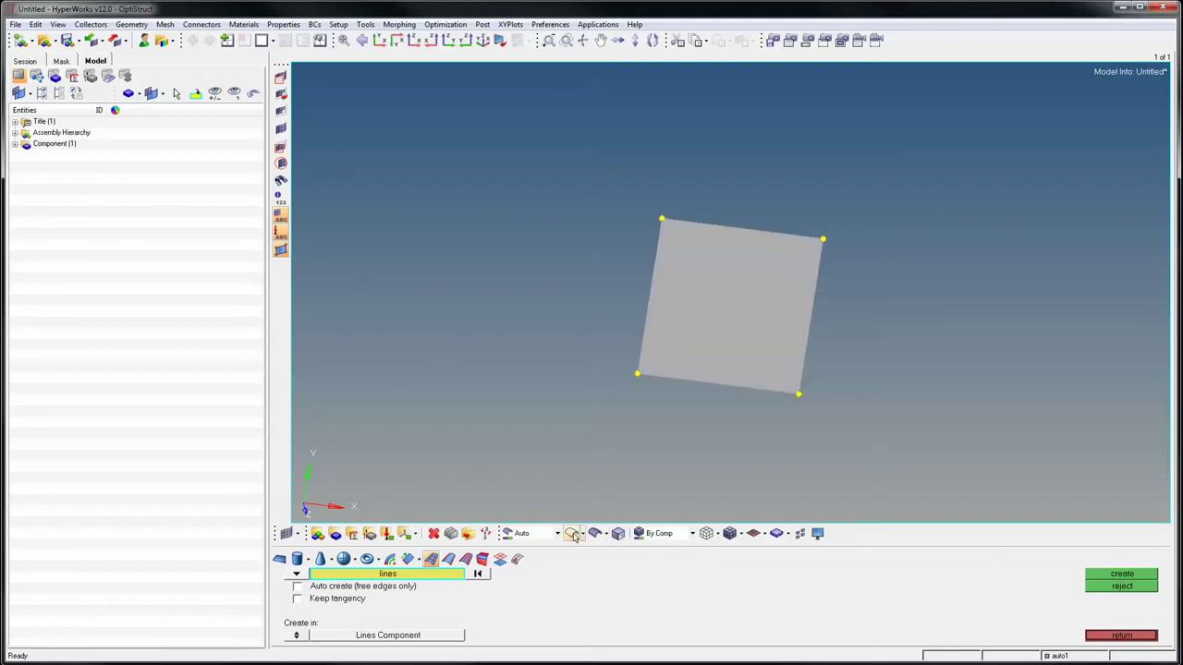
pyautogui.click(595, 534)
pyautogui.click(571, 534)
pyautogui.click(595, 535)
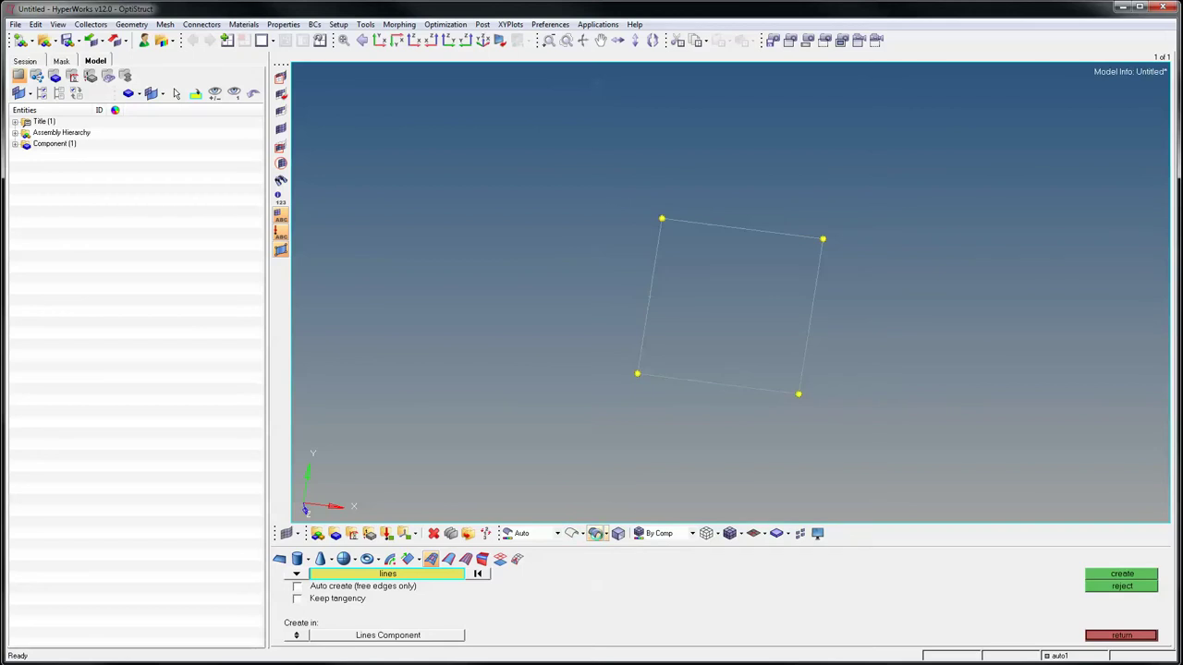
pyautogui.click(595, 534)
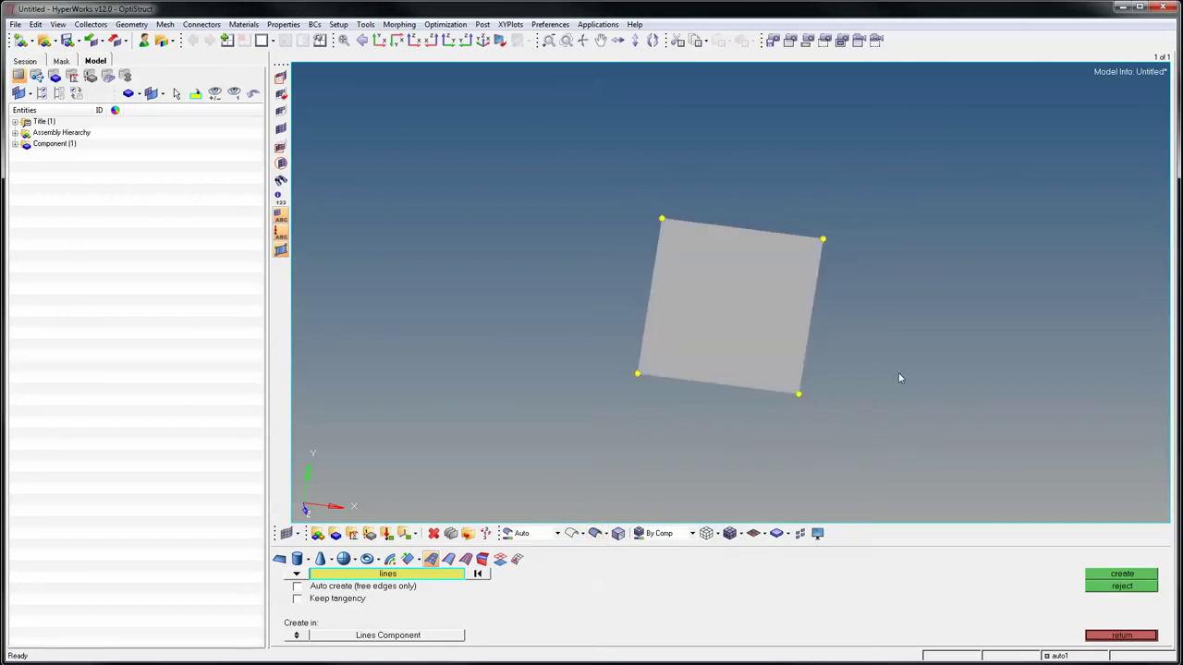
pyautogui.keyDown('ctrl'); pyautogui.moveTo(901, 378); pyautogui.dragTo(730, 347); pyautogui.keyUp('ctrl')
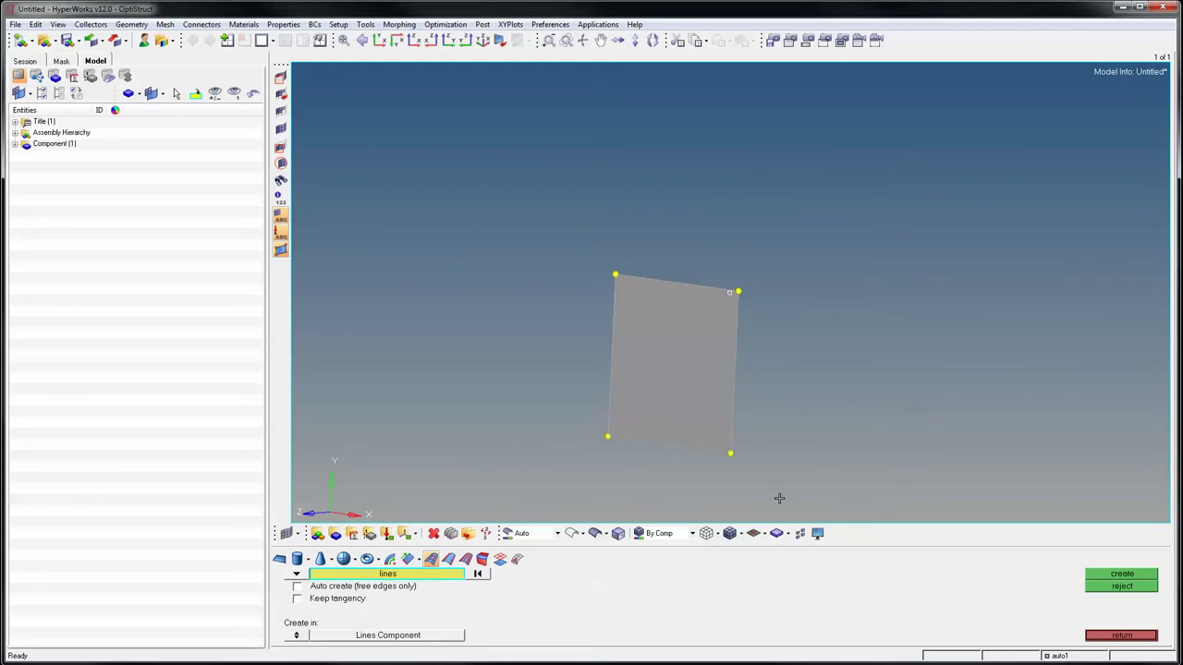
# Open the 2D AutoMesh tool and look at the available mesh creation commands
pyautogui.press('F12')
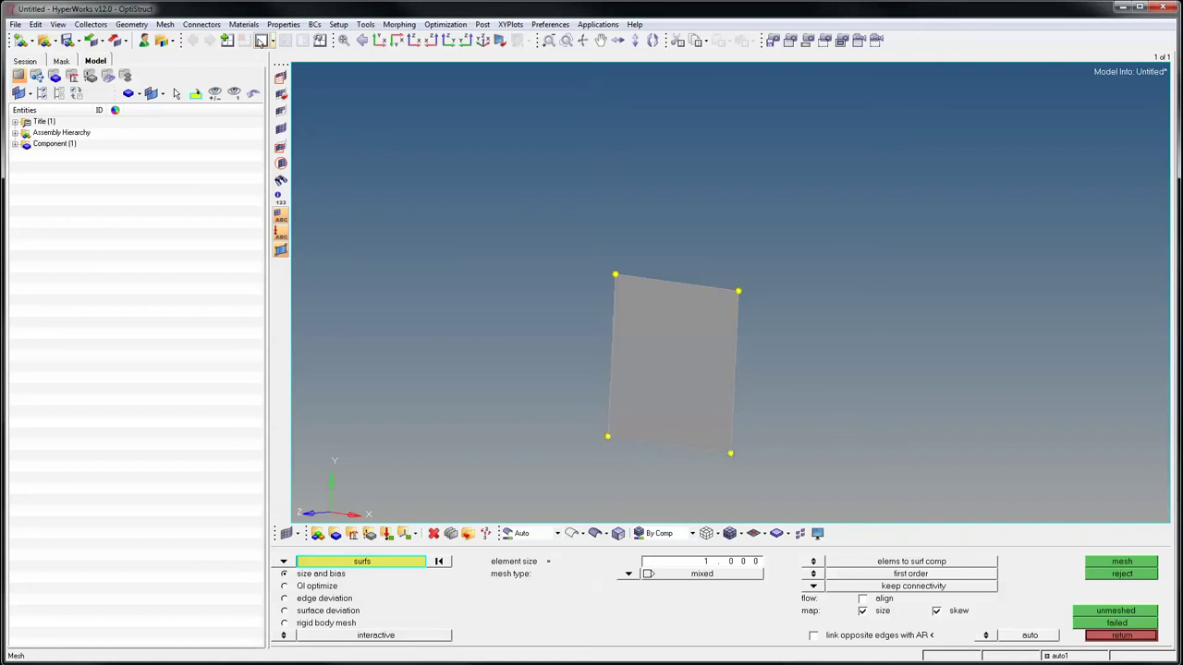
pyautogui.click(165, 24)
pyautogui.moveTo(139, 37)
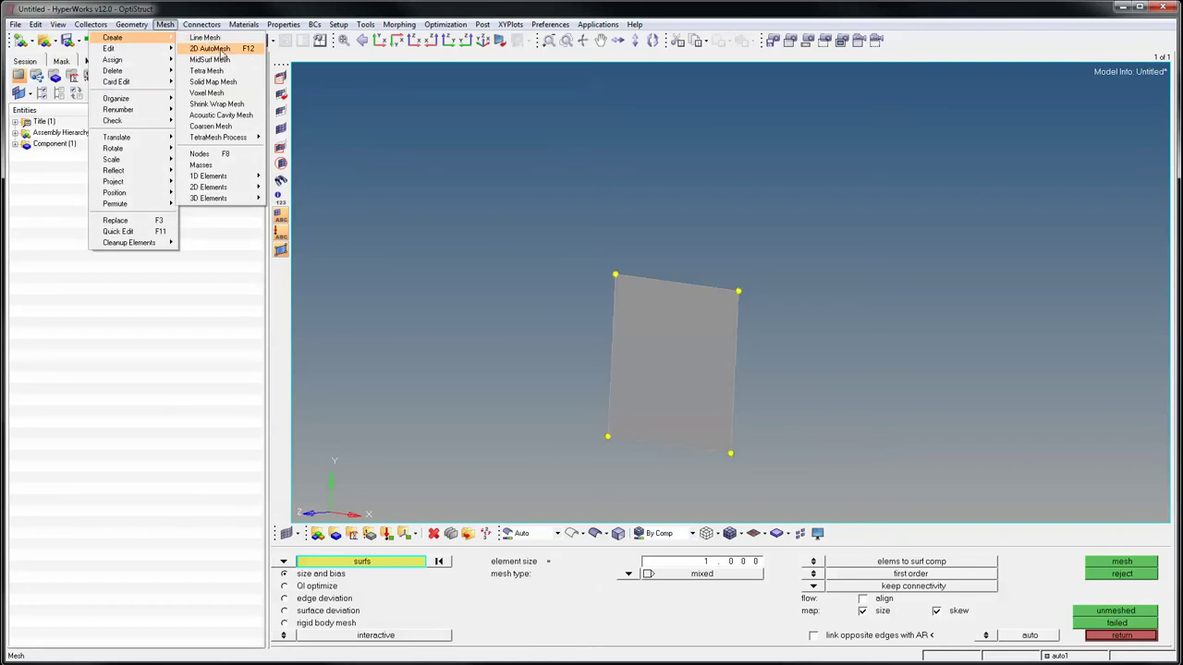
pyautogui.click(361, 108)
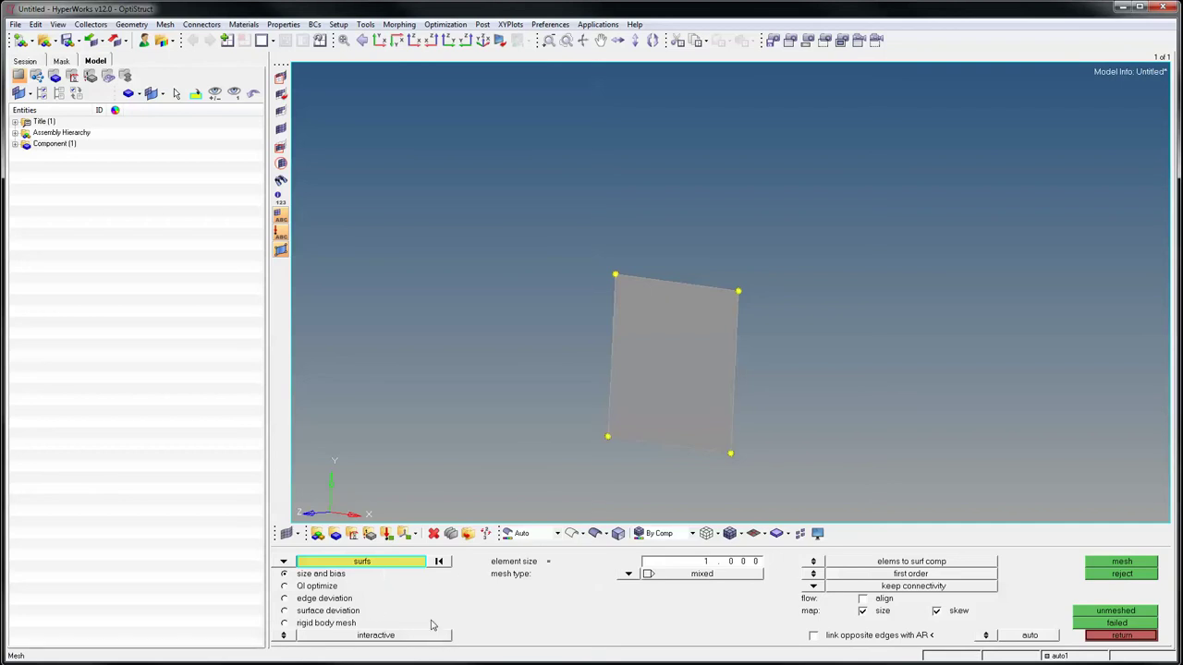
# Mesh the square surface in automatic mode with element size 1 and mixed mesh type, and reject the generated mesh
pyautogui.click(283, 636)
pyautogui.click(1144, 561)
pyautogui.click(692, 362)
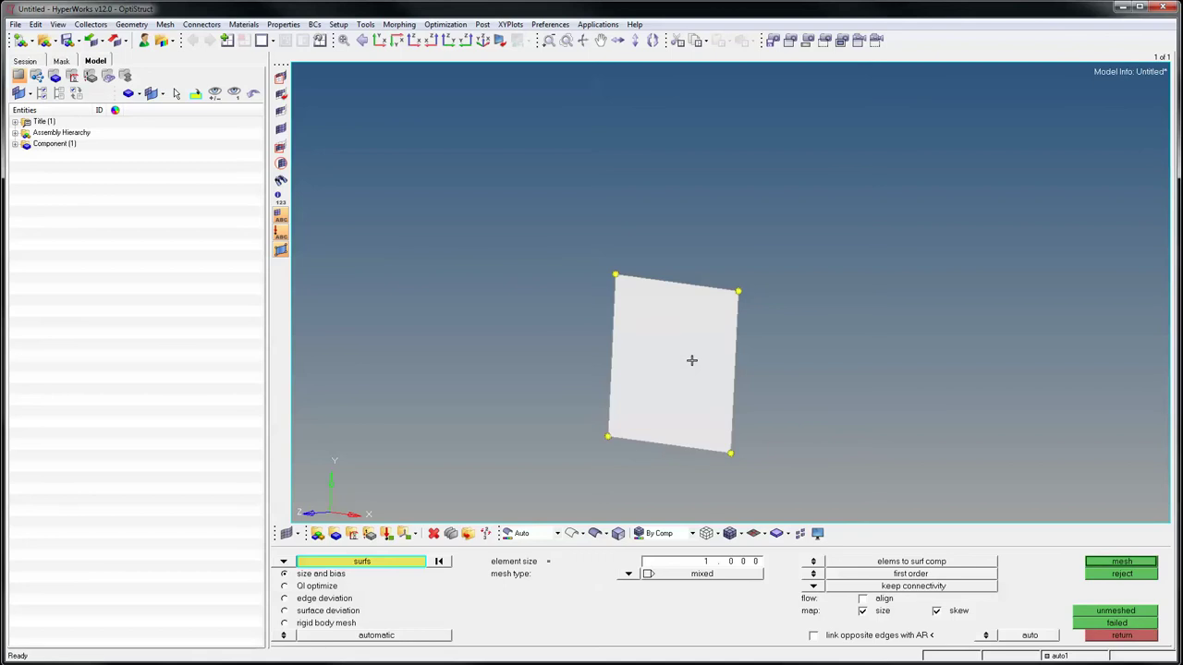
pyautogui.click(1121, 562)
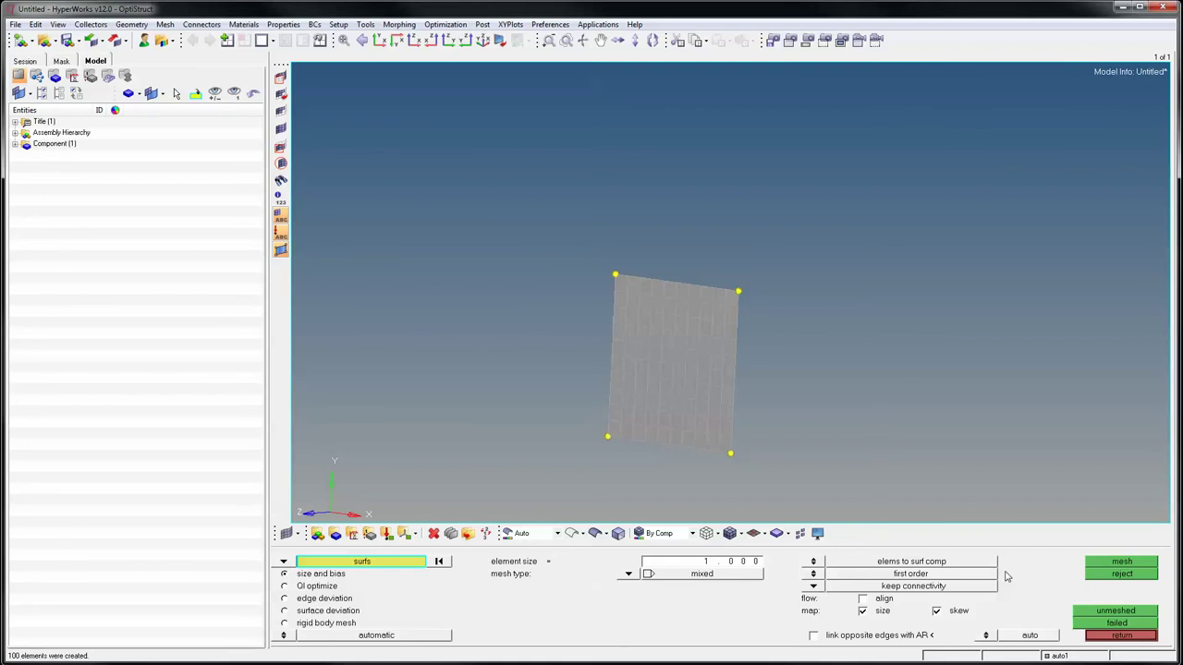
pyautogui.click(1123, 576)
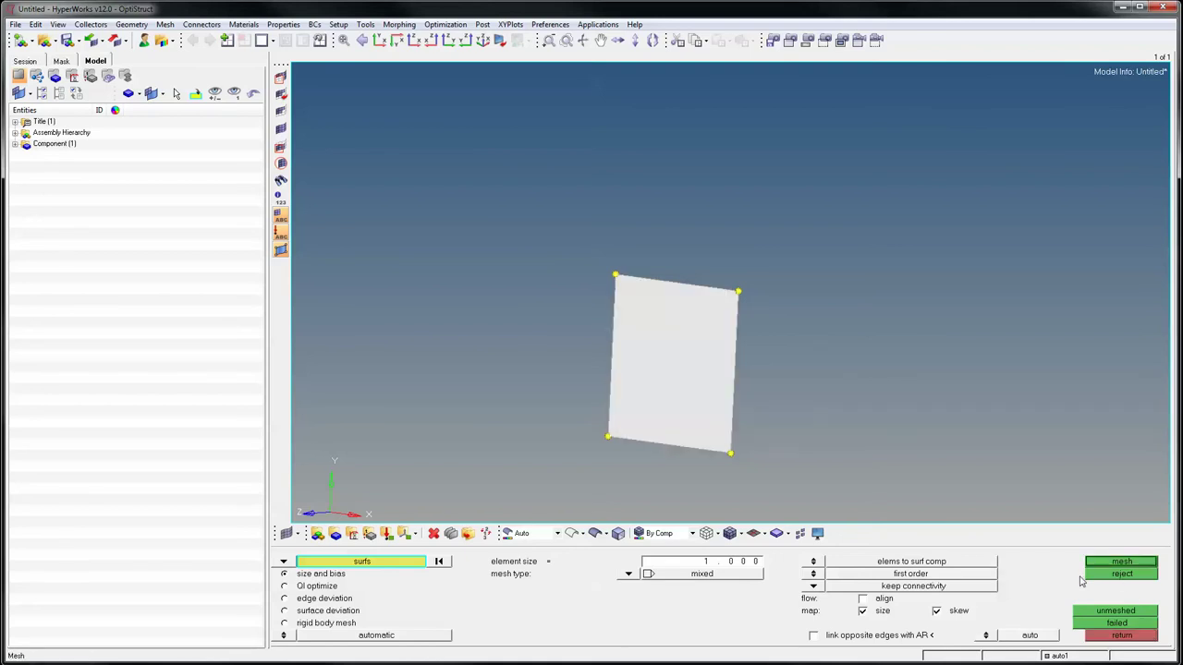
# Mesh the selected square surface in interactive mode with element size 1 and mixed mesh type
pyautogui.click(284, 635)
pyautogui.click(1131, 565)
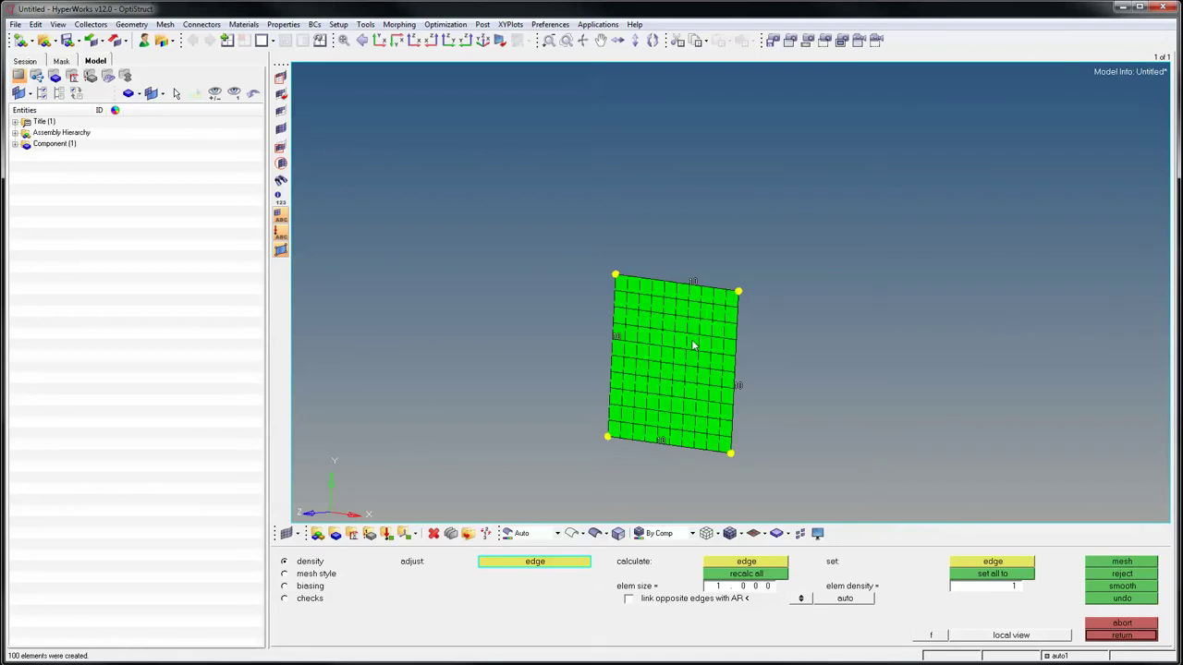
# Raise the element density of the square surface's lower edge by three to 13 and remesh the surface
pyautogui.click(660, 444)
pyautogui.click(662, 445)
pyautogui.click(663, 446)
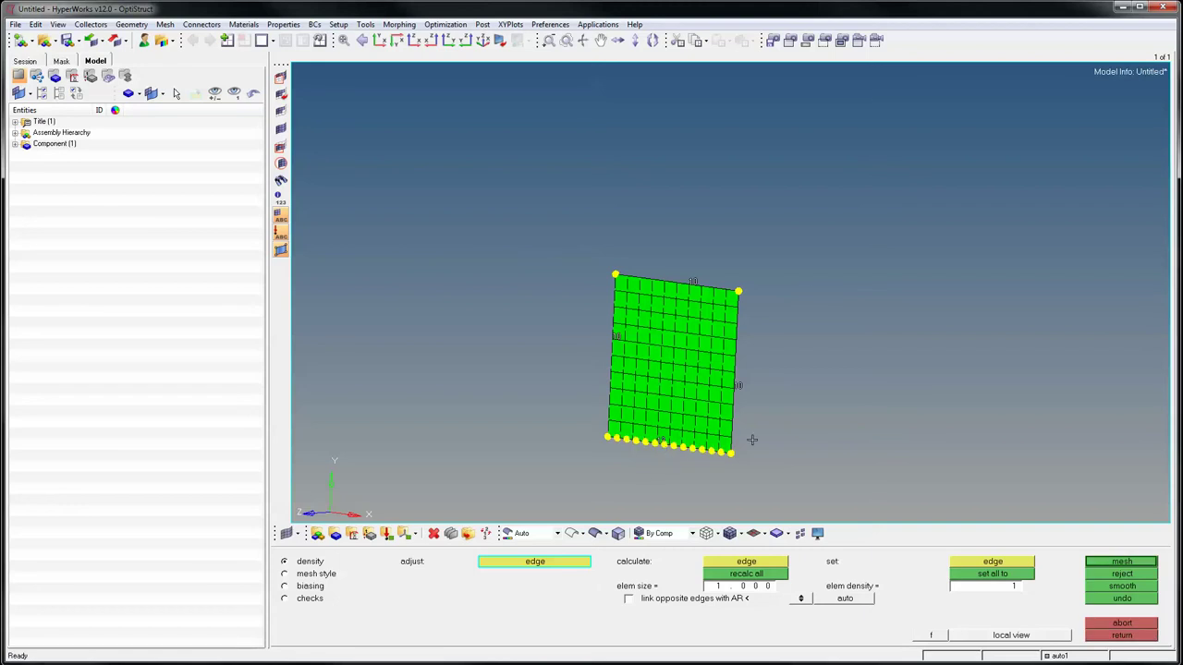
pyautogui.click(1115, 561)
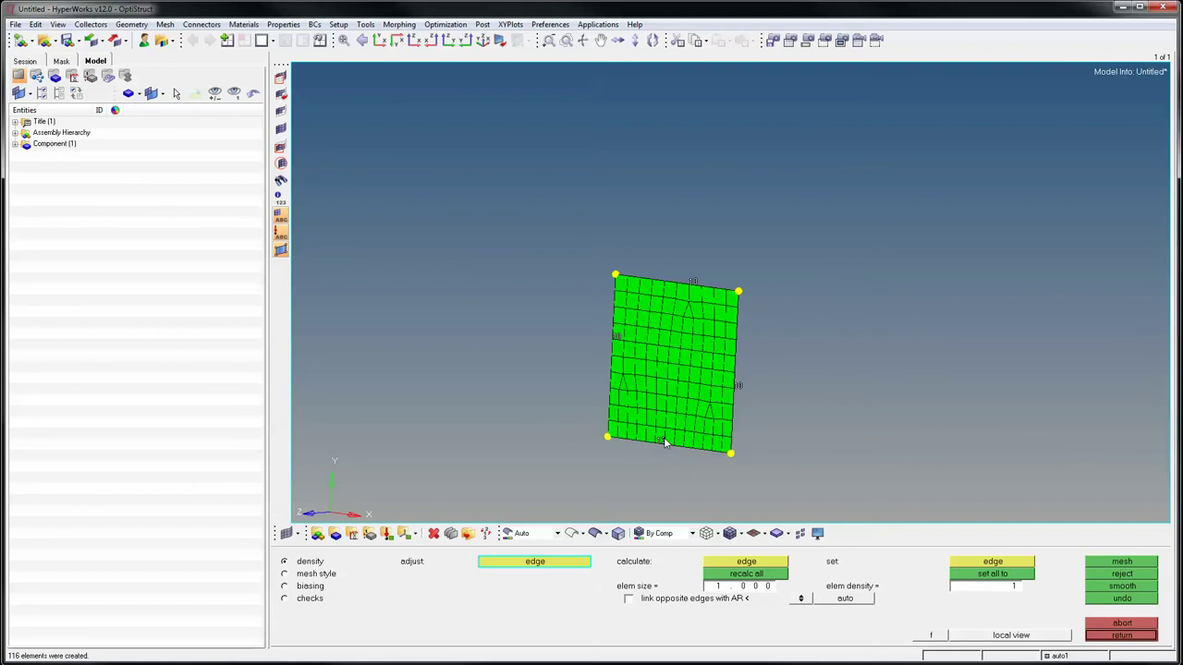
# Recalculate the density of all edges with element size 2 and remesh the surface
pyautogui.click(734, 587)
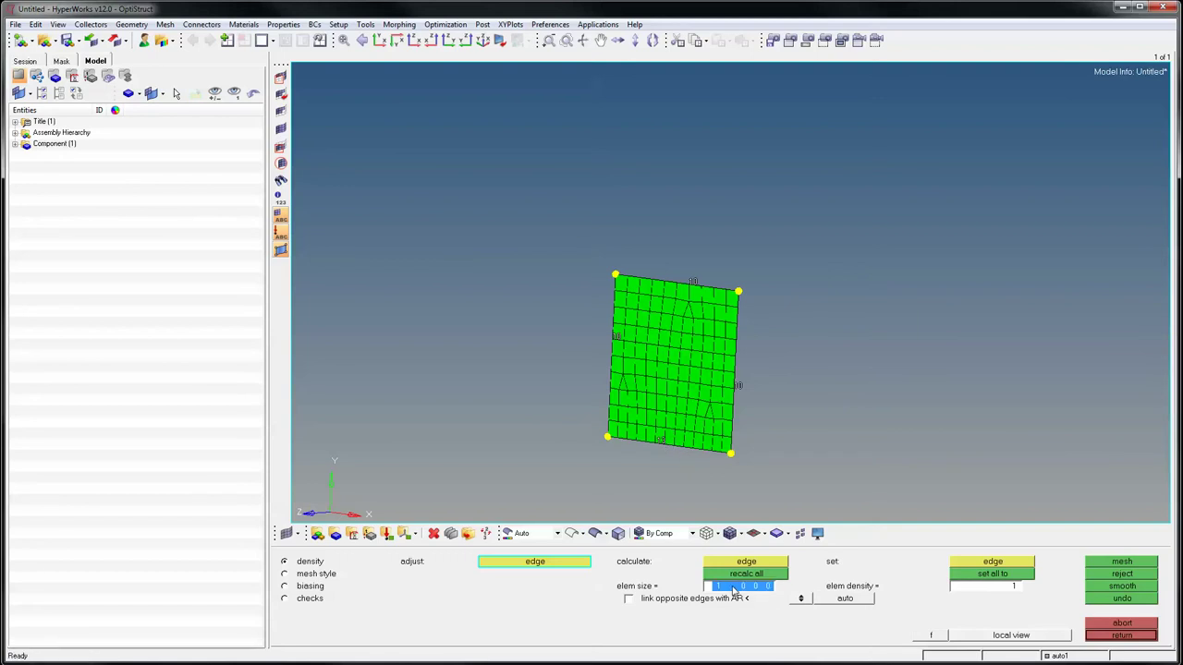
pyautogui.write('2')
pyautogui.press('Return')
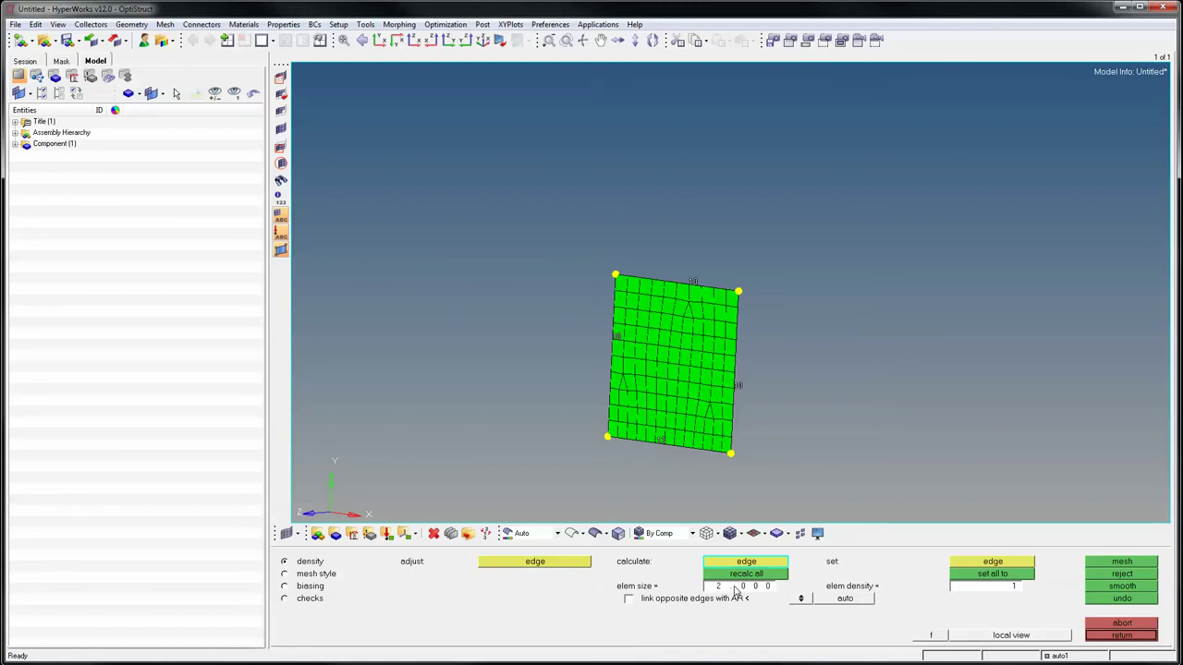
pyautogui.click(742, 574)
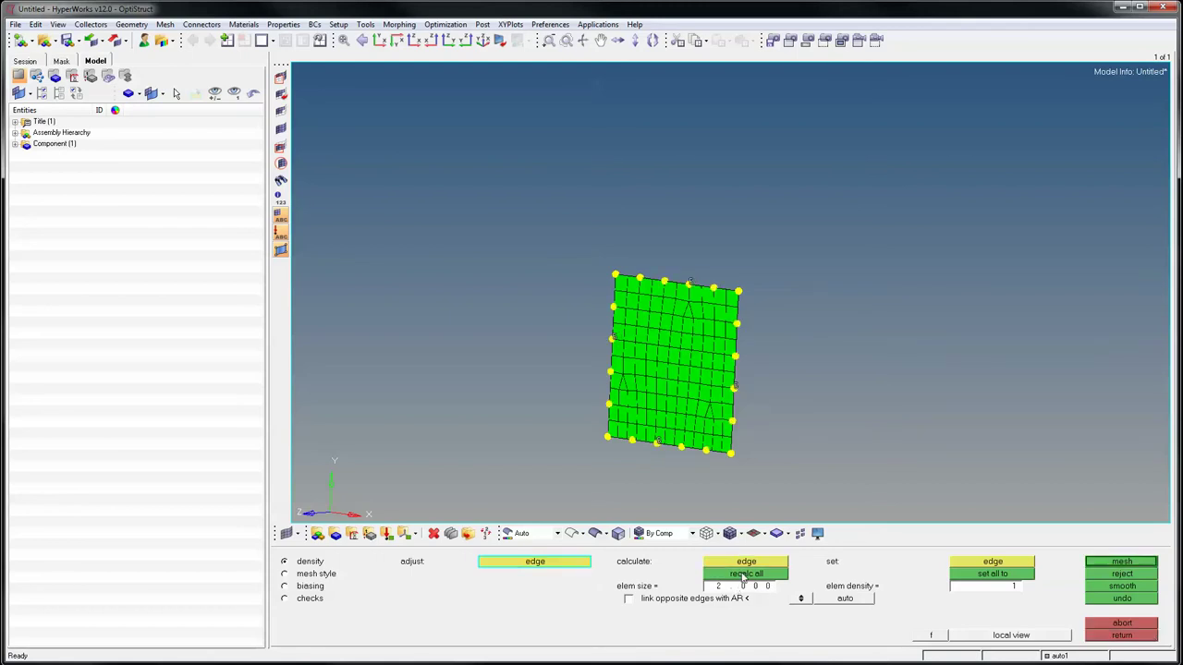
pyautogui.click(1117, 561)
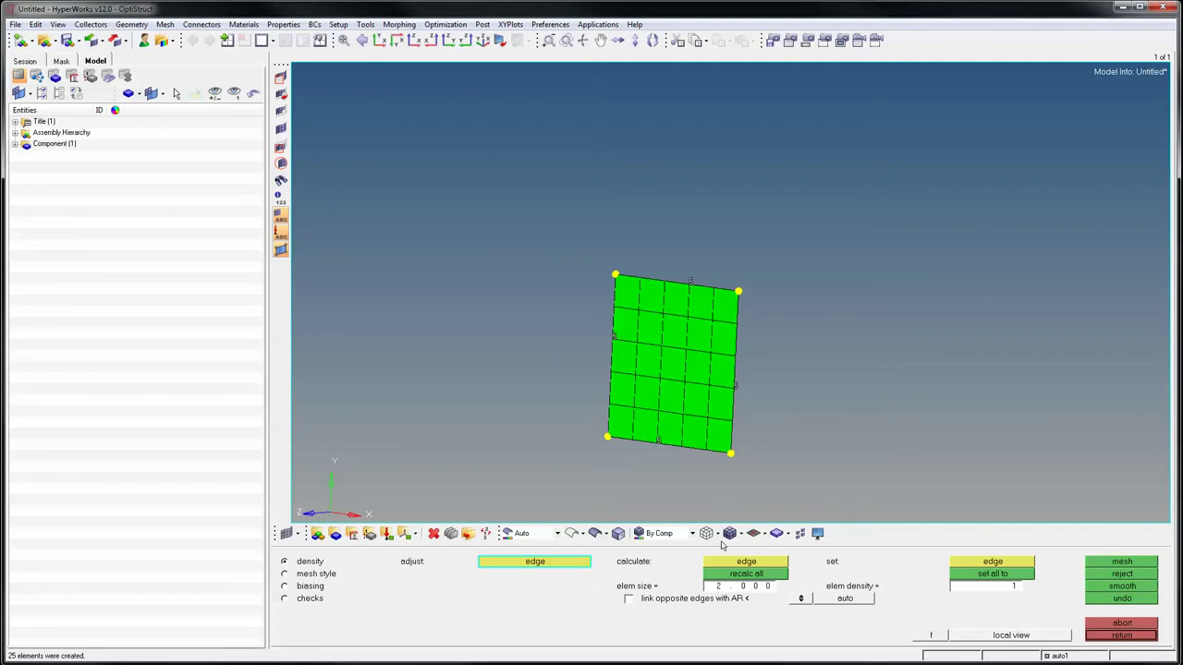
# Recalculate all edge densities with element size 0.5 and remesh the square surface
pyautogui.click(733, 588)
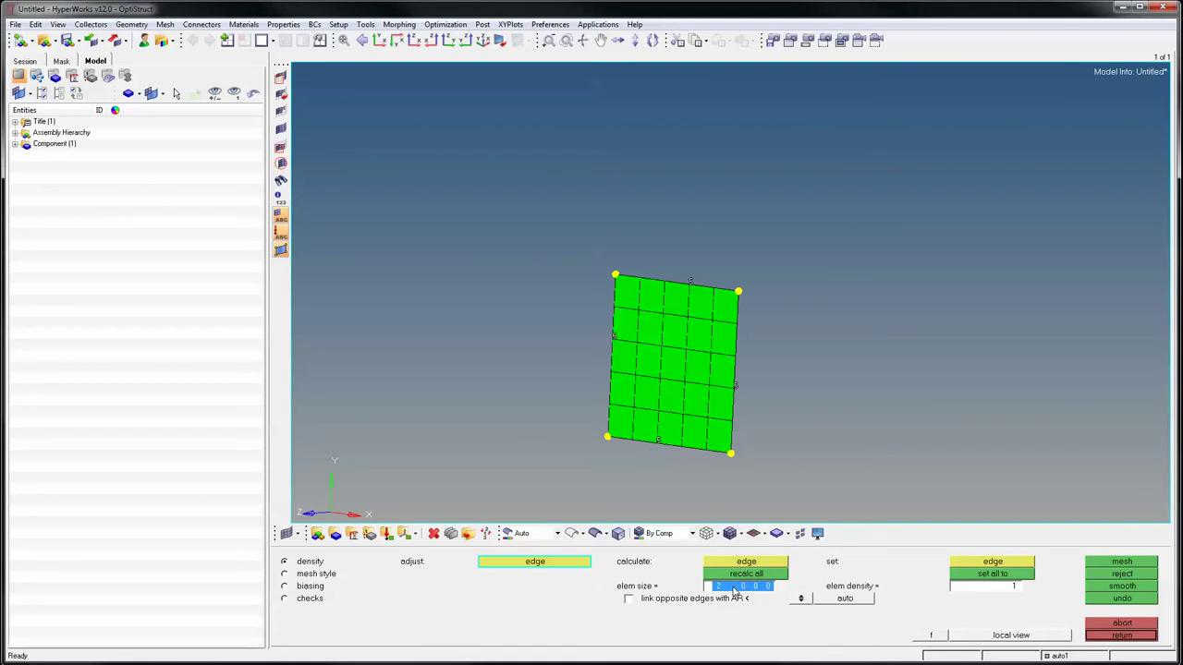
pyautogui.write('0.5')
pyautogui.press('Return')
pyautogui.click(772, 574)
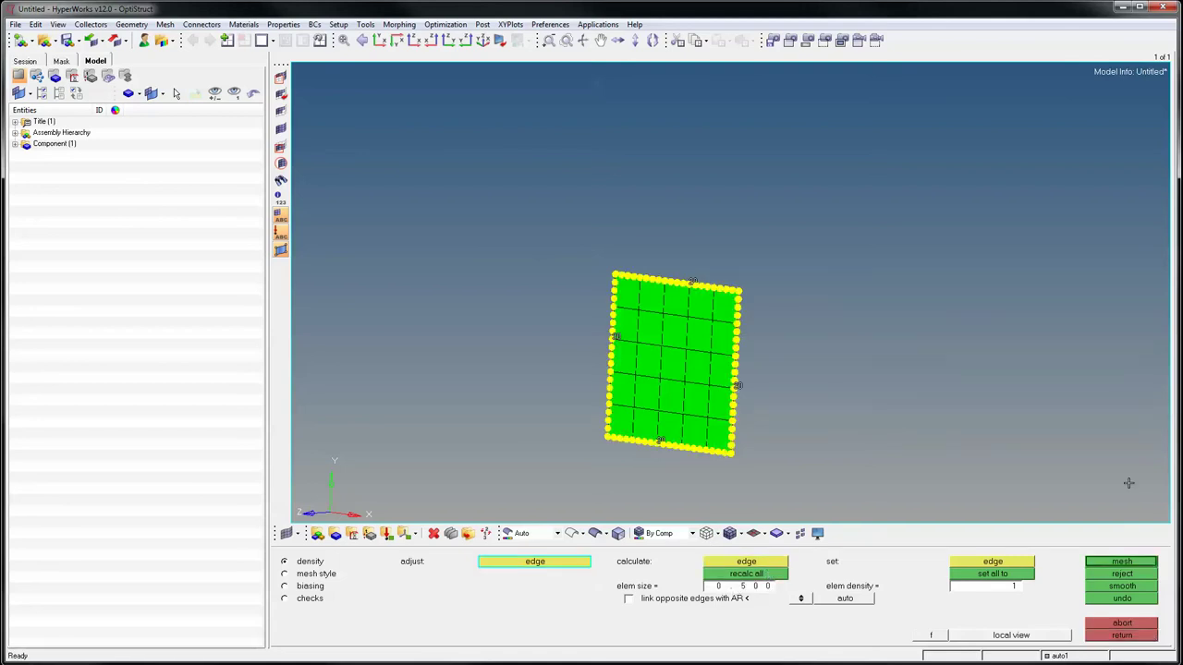
pyautogui.click(1119, 562)
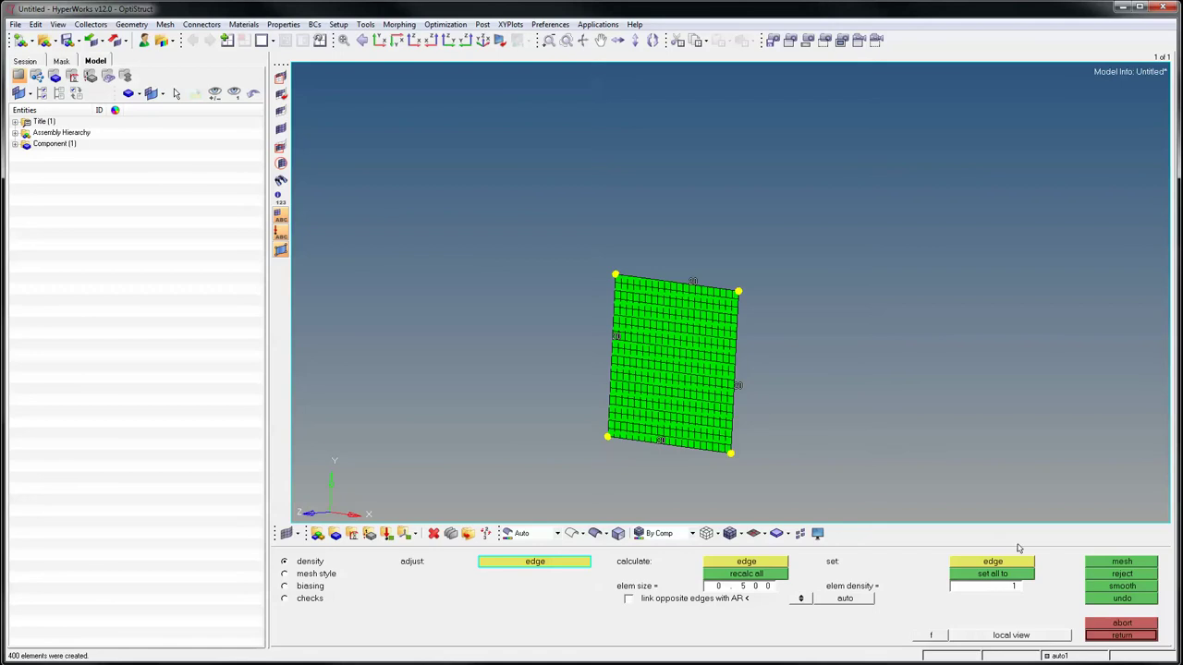
# Set the element density of the surface's right edge to 15 and remesh the surface
pyautogui.click(975, 566)
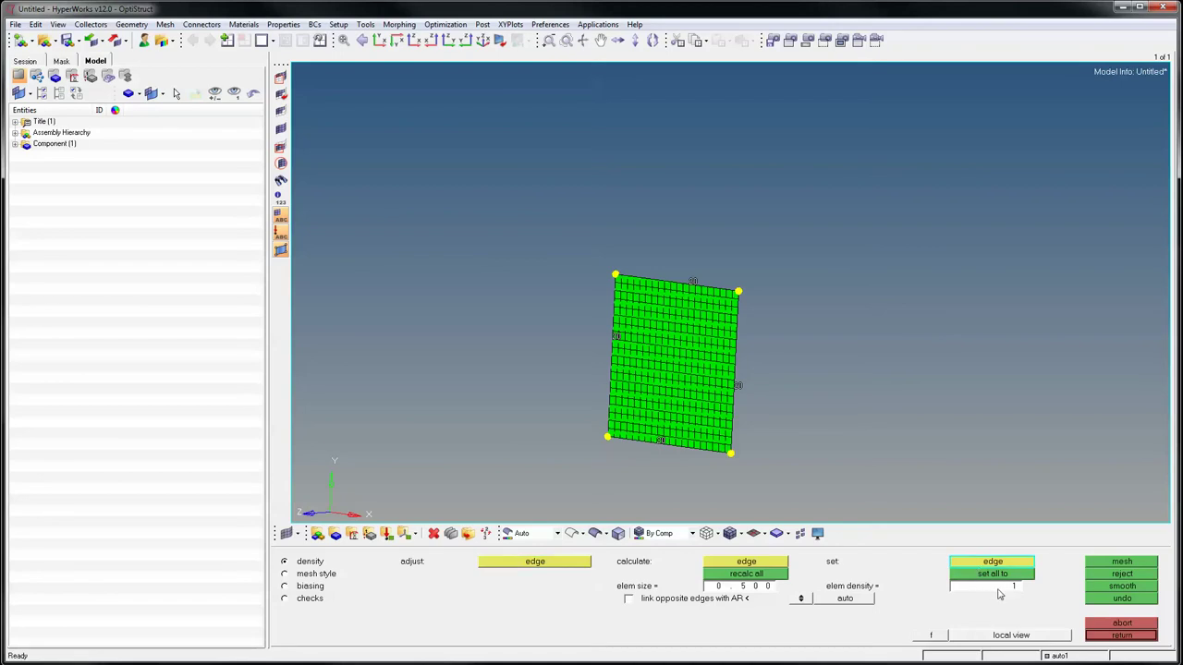
pyautogui.click(998, 589)
pyautogui.write('15')
pyautogui.click(733, 381)
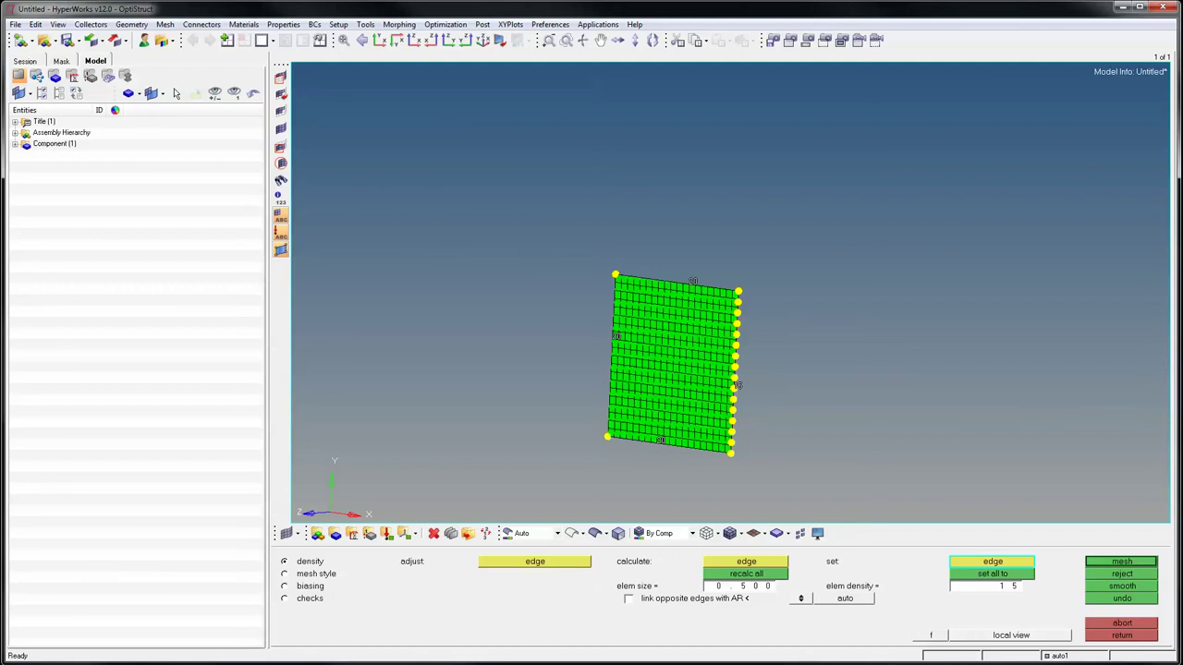
pyautogui.click(1122, 562)
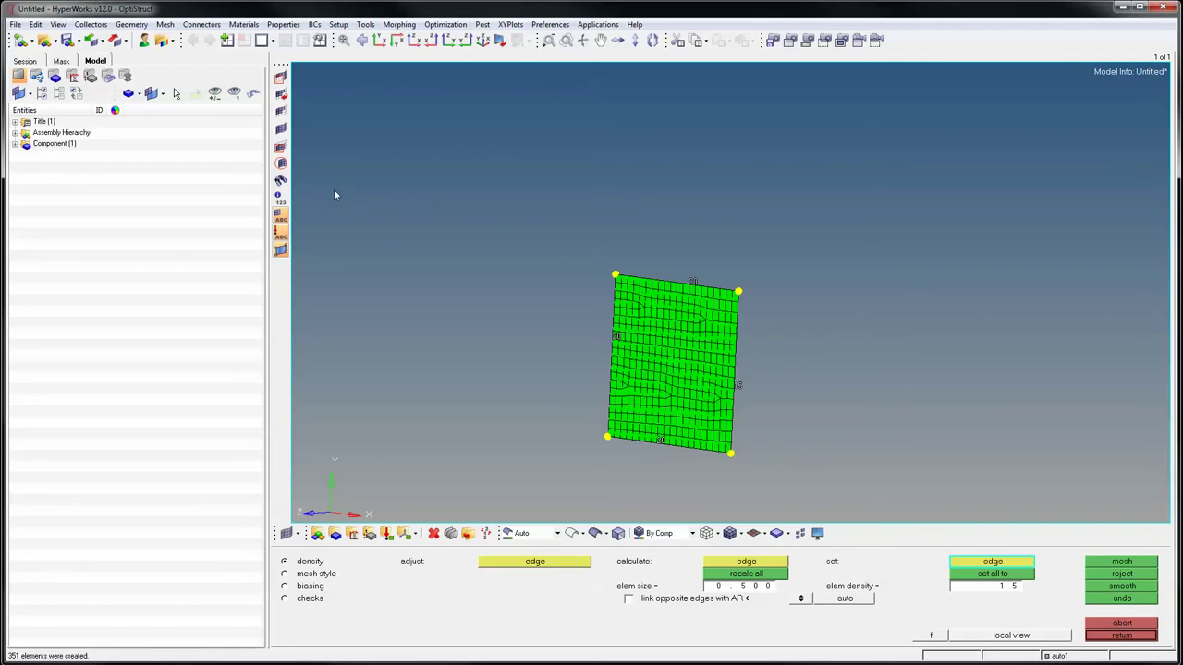
pyautogui.click(37, 24)
pyautogui.moveTo(51, 25)
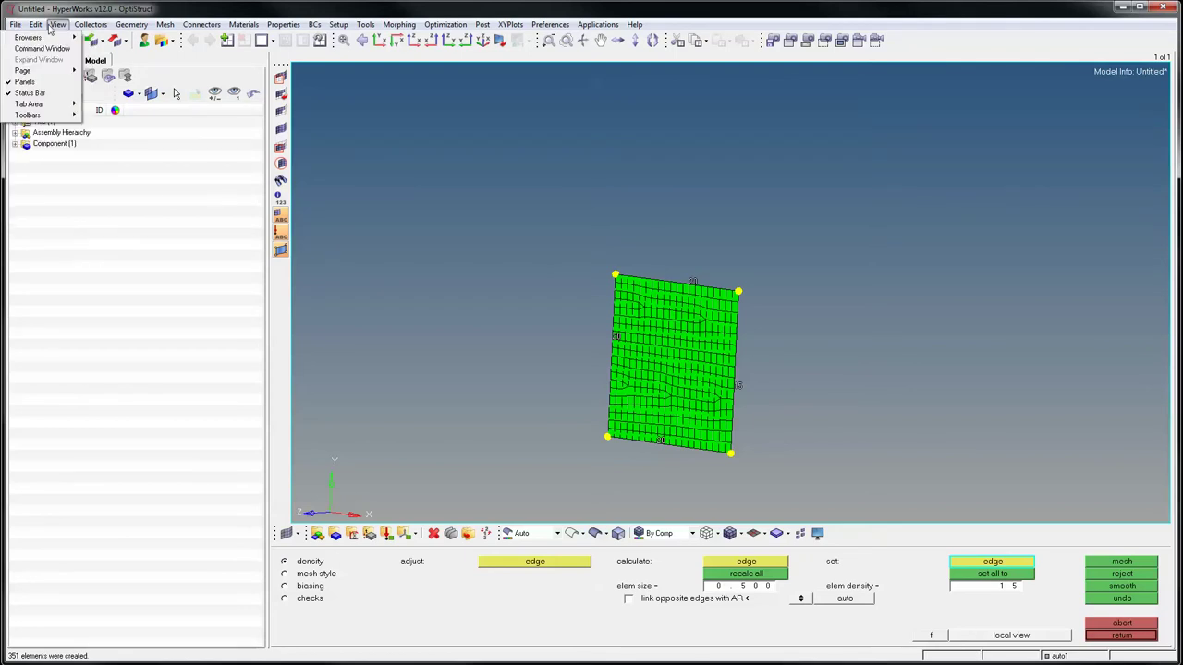